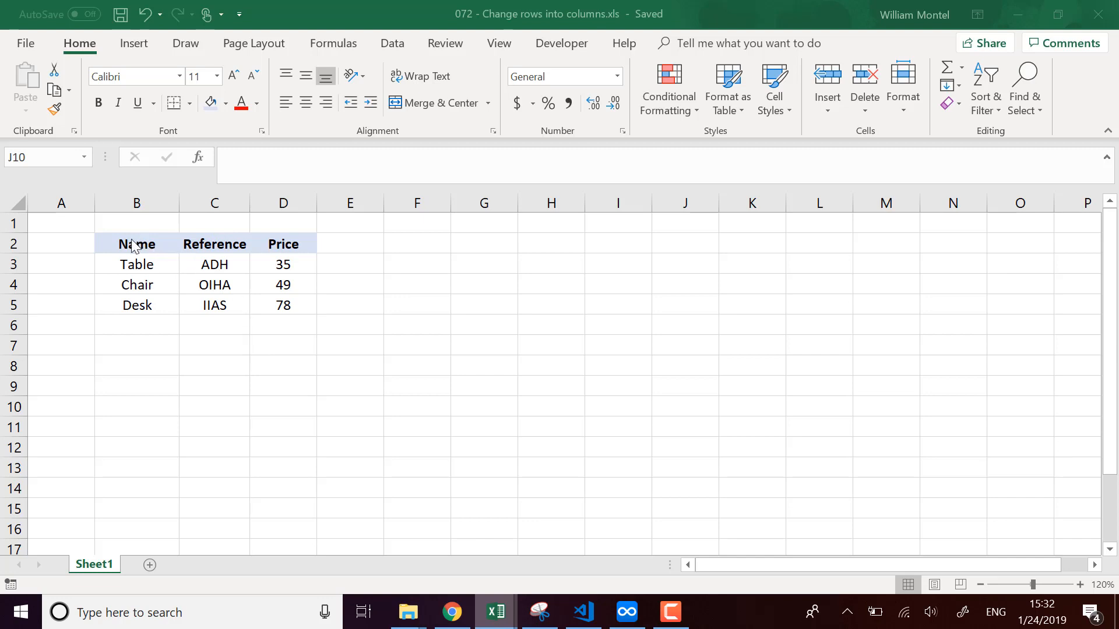
drag(134, 245, 285, 305)
click(495, 305)
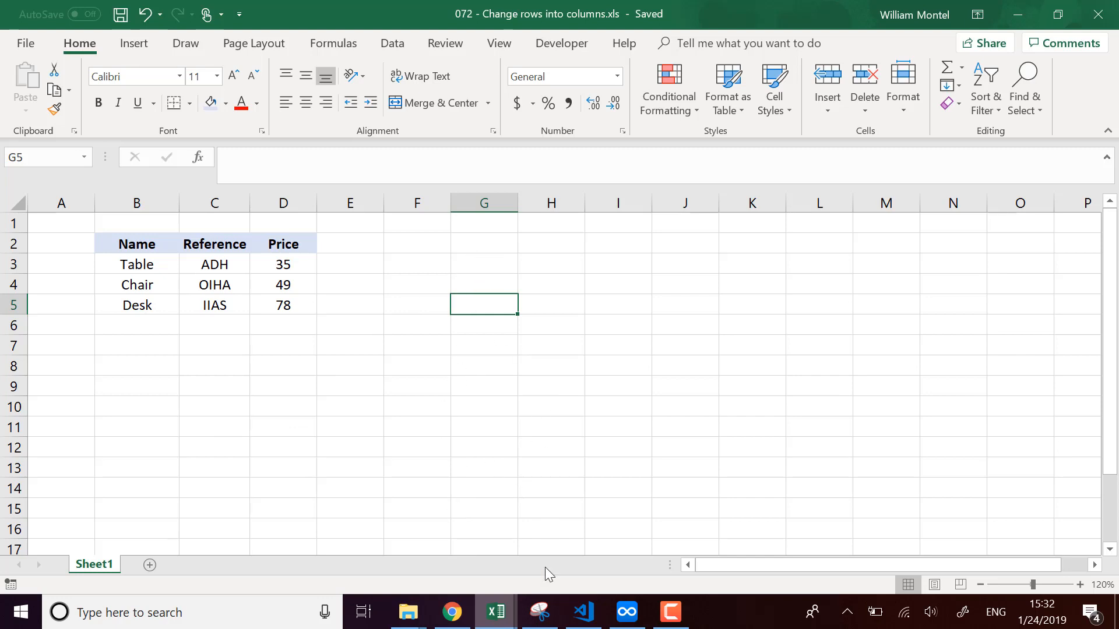
click(493, 348)
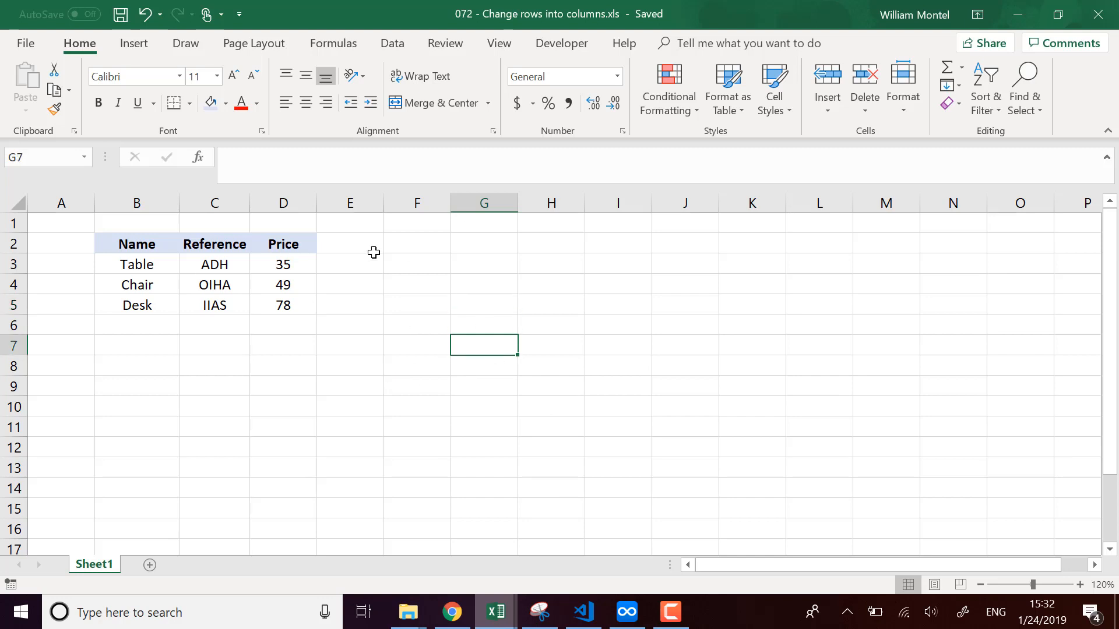
click(307, 349)
click(430, 353)
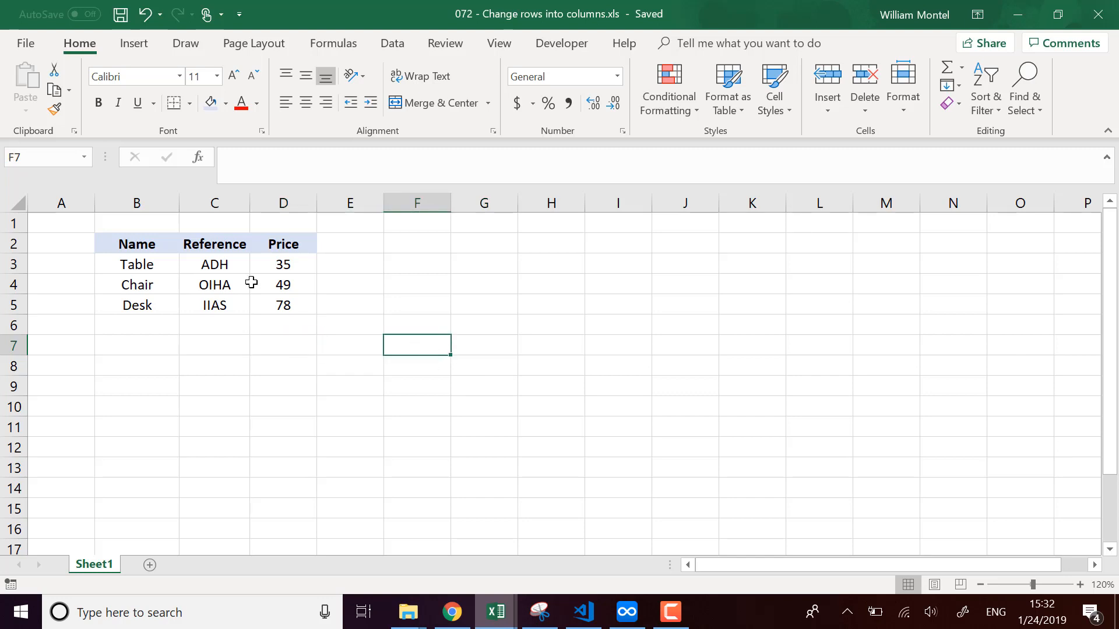
click(498, 307)
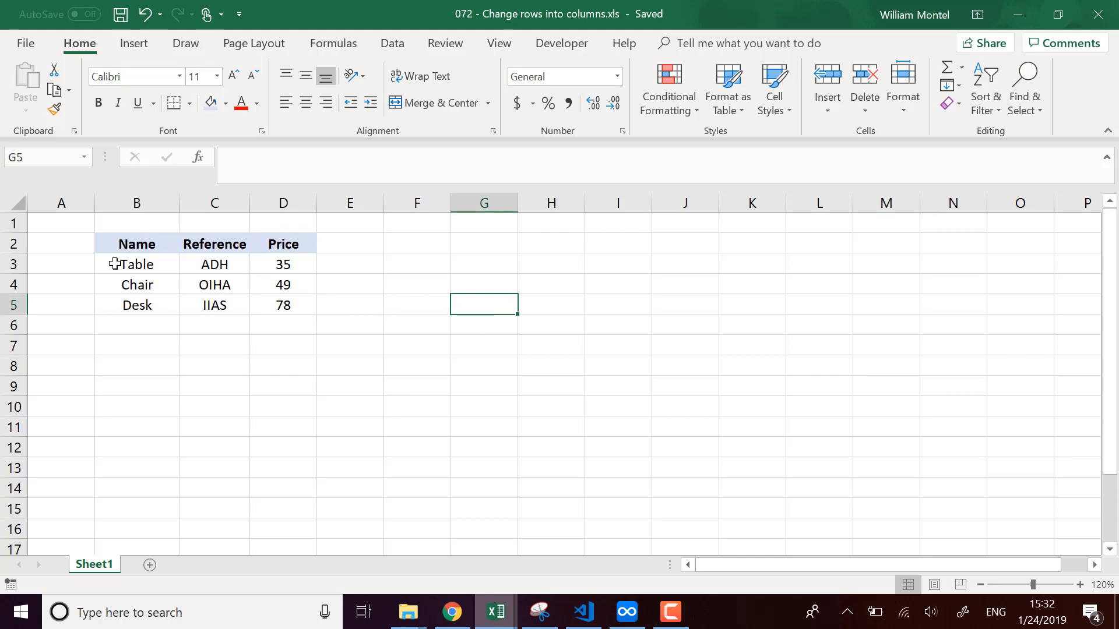
- Copy the product table B2:D5 and paste it transposed at G2 using Paste Special
drag(132, 245, 288, 306)
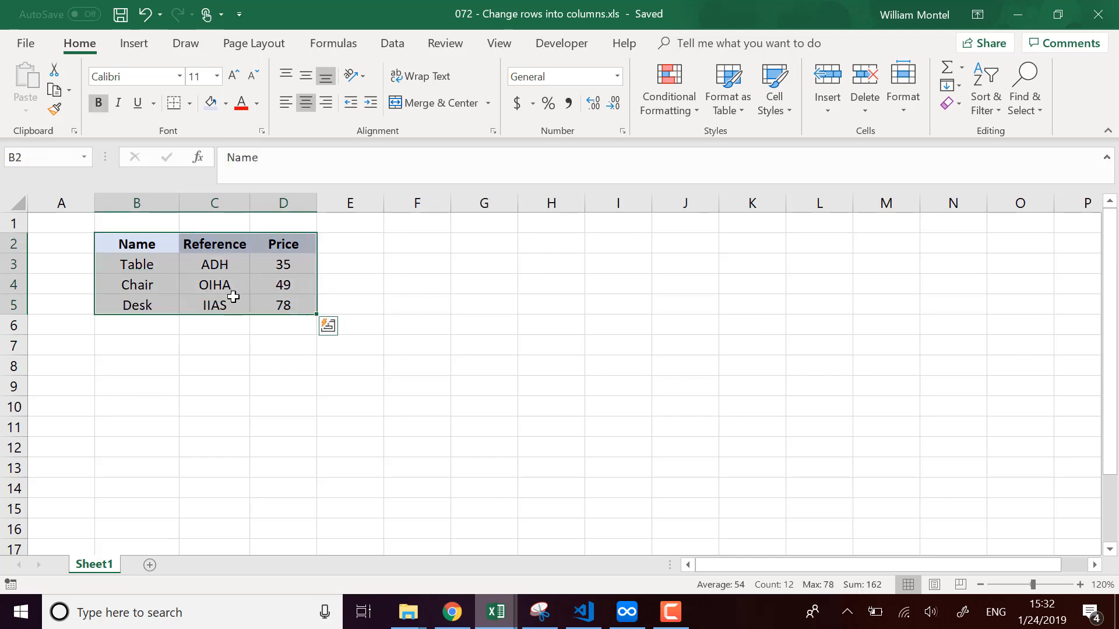
key(ctrl+c)
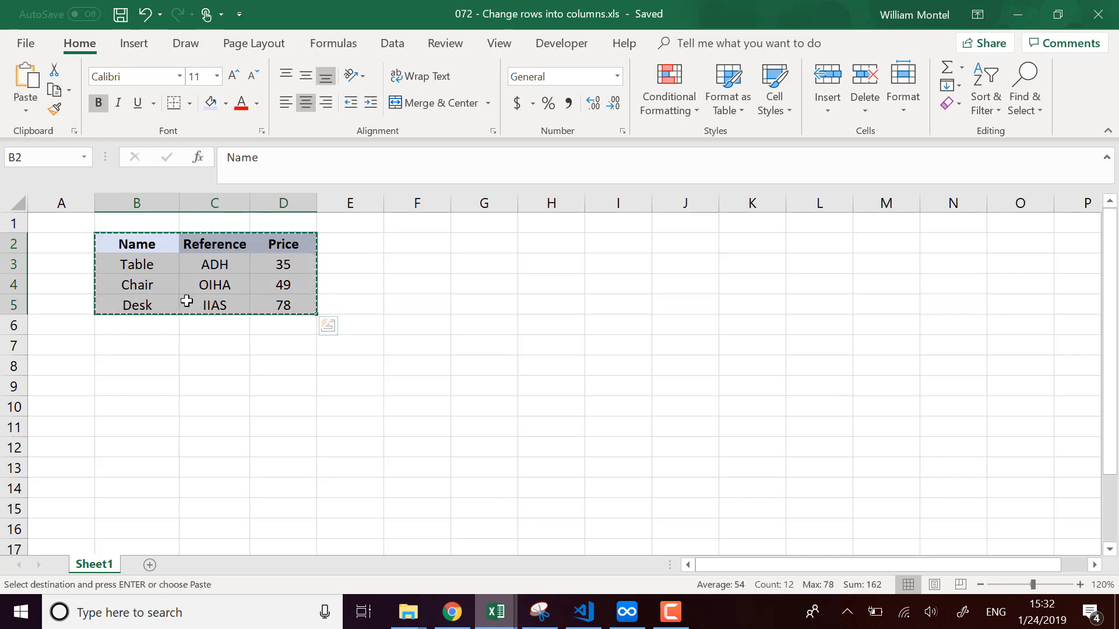
click(483, 242)
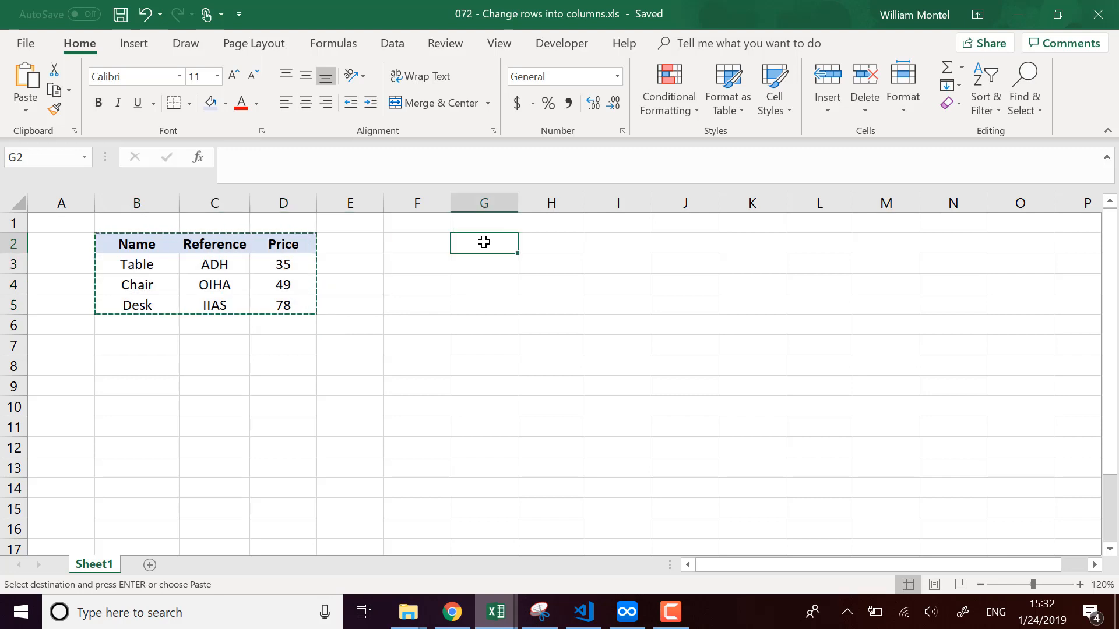
right_click(483, 244)
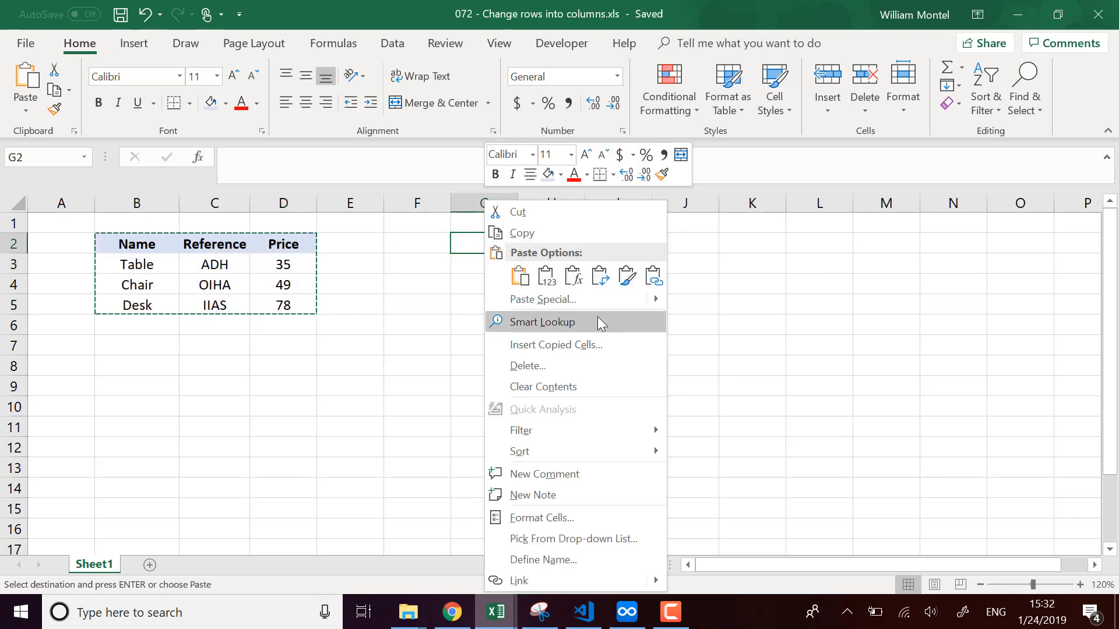
click(588, 295)
drag(534, 156, 691, 153)
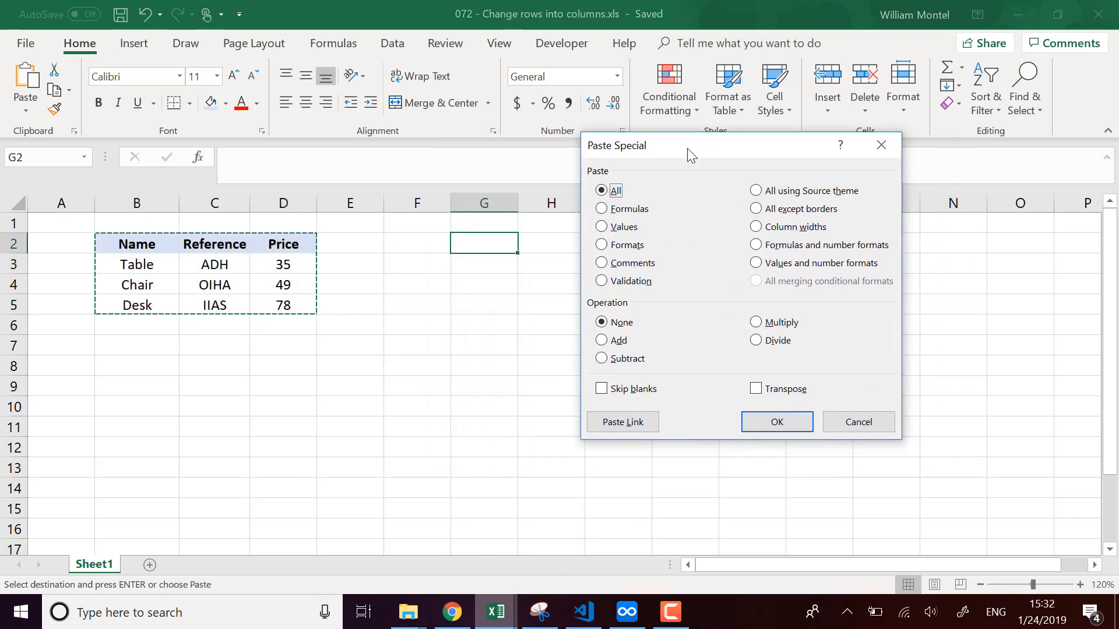
click(756, 388)
click(774, 421)
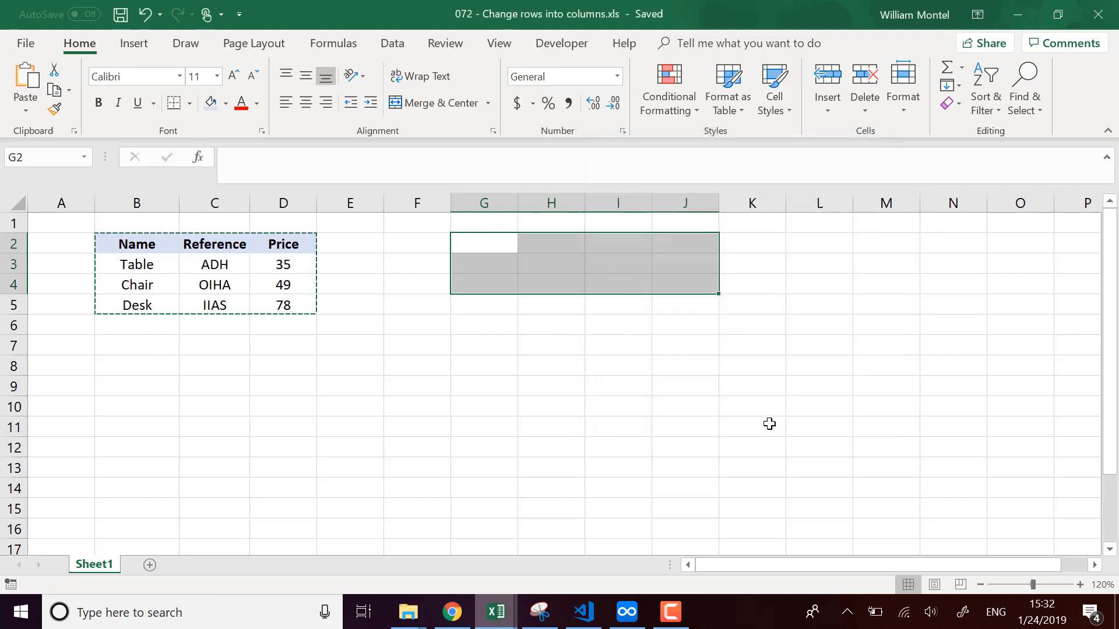
- Autofit column G of the transposed table and clear the copy marquee around the source table
click(598, 368)
double_click(519, 199)
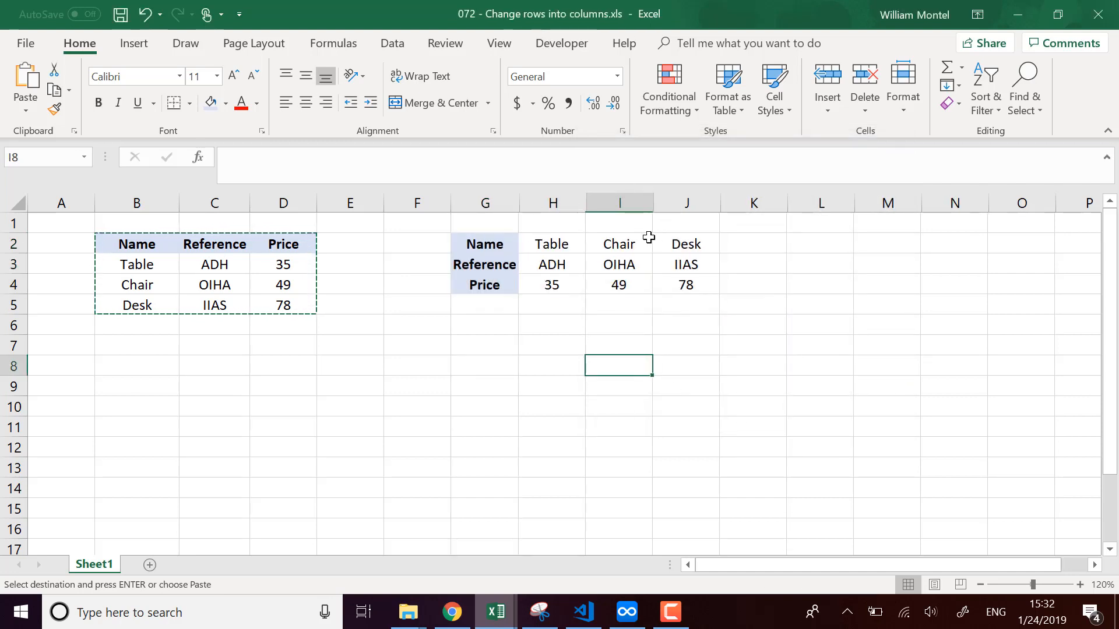
drag(490, 245, 708, 284)
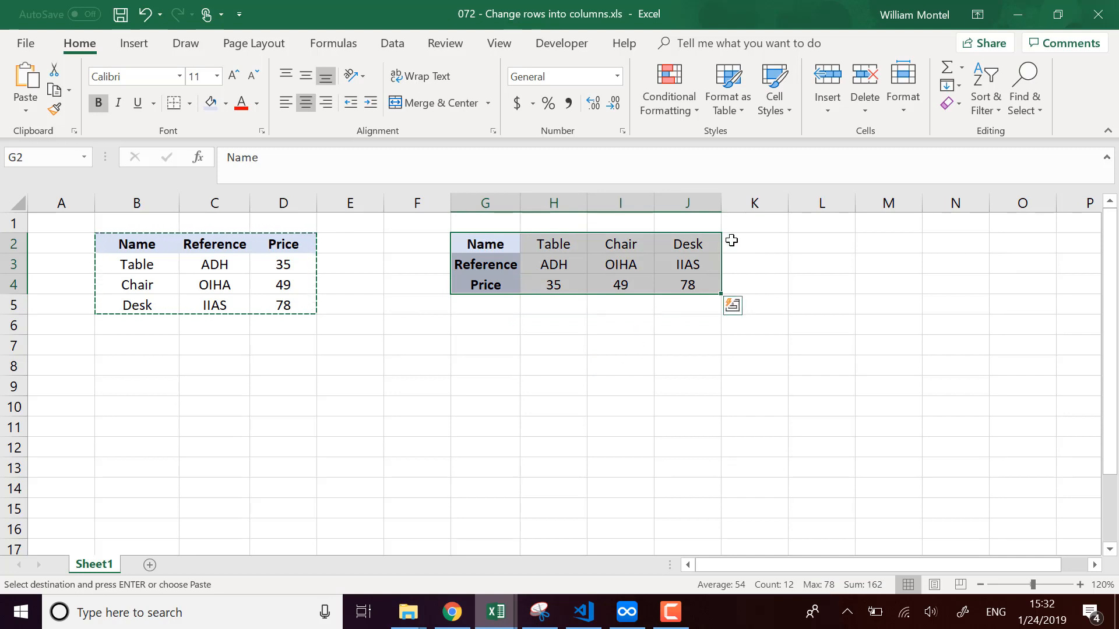
click(658, 331)
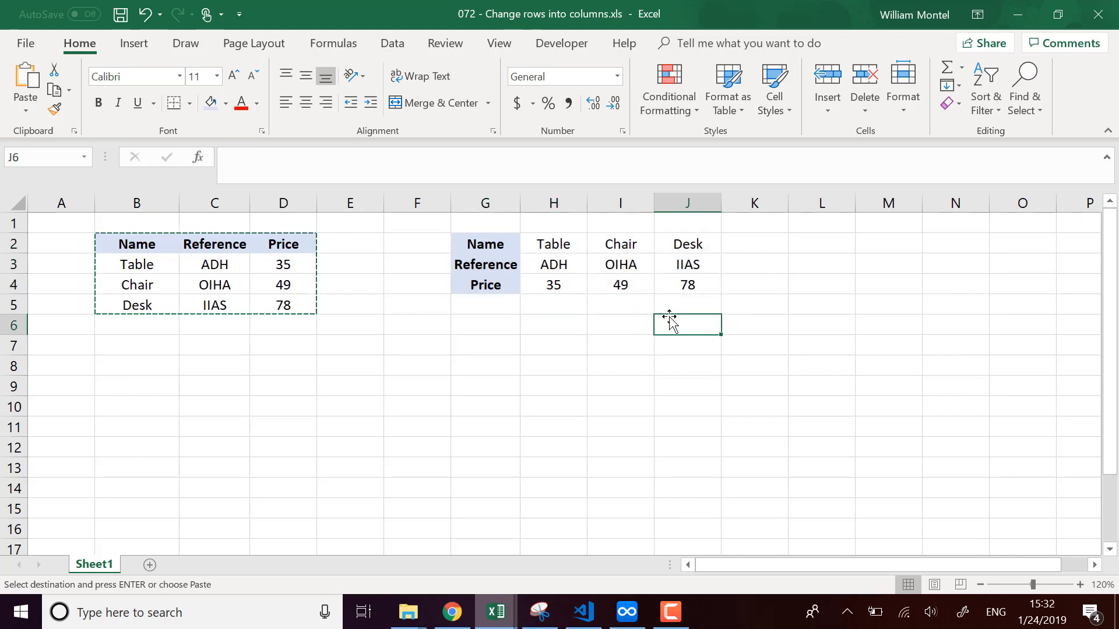
click(589, 366)
key(Escape)
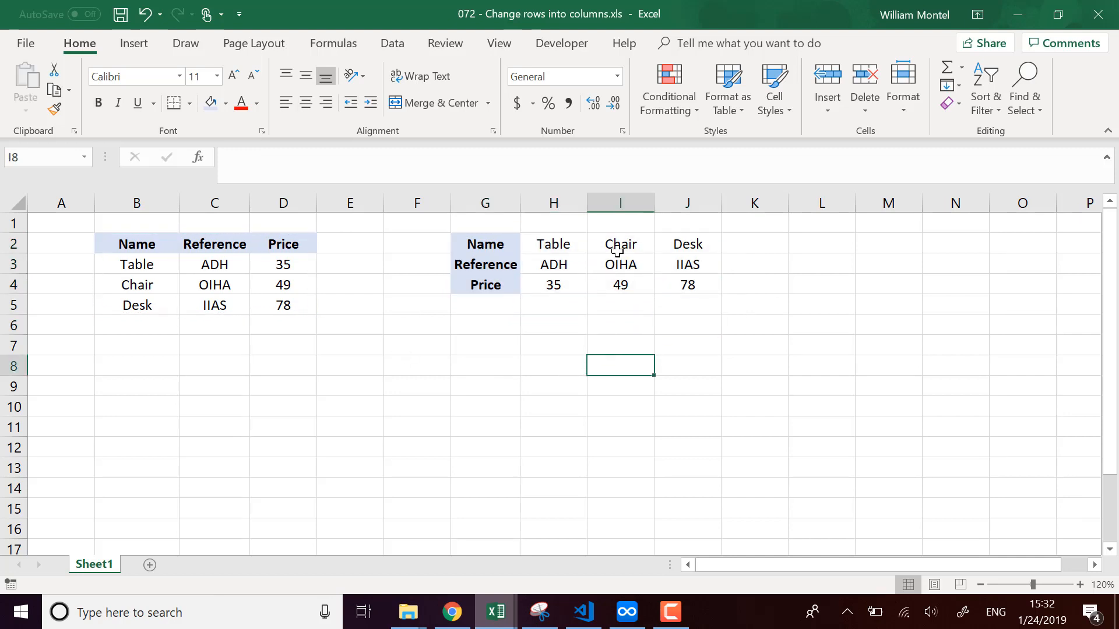
- Set the Desk price in D5 to 80 to test whether the transposed copy is linked, and undo the change
click(632, 288)
click(706, 286)
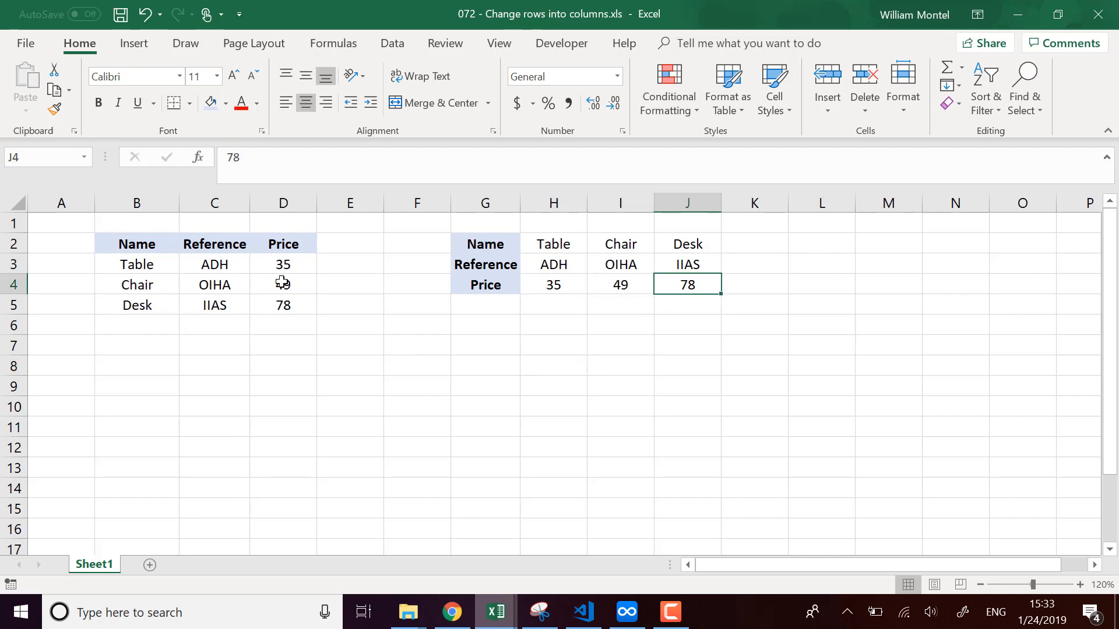
click(295, 305)
drag(528, 236, 256, 312)
click(257, 310)
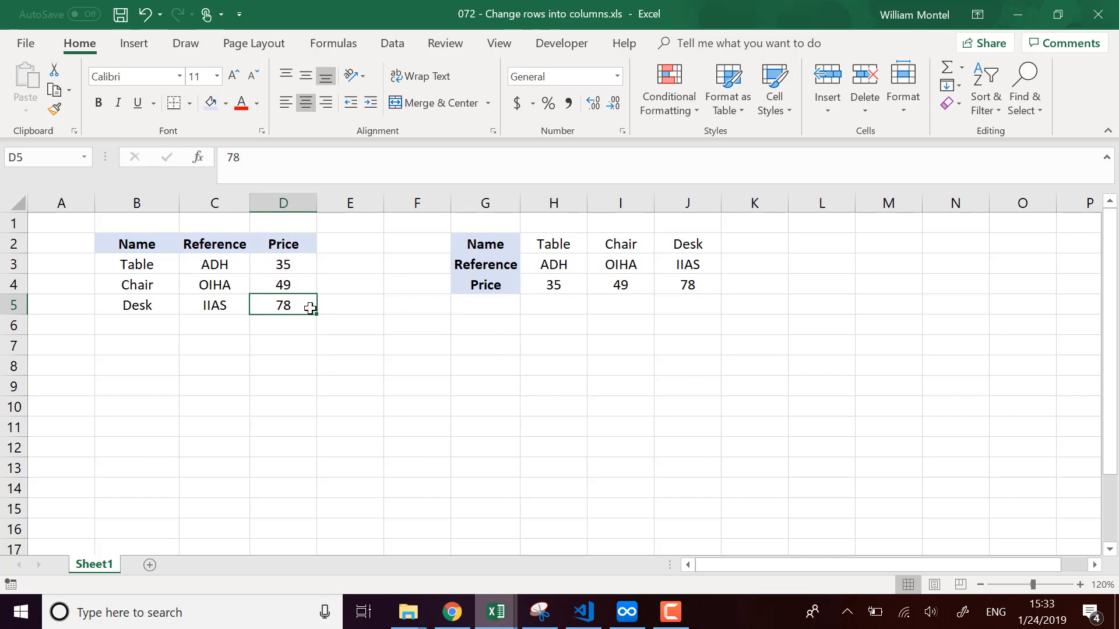
text(80)
key(Return)
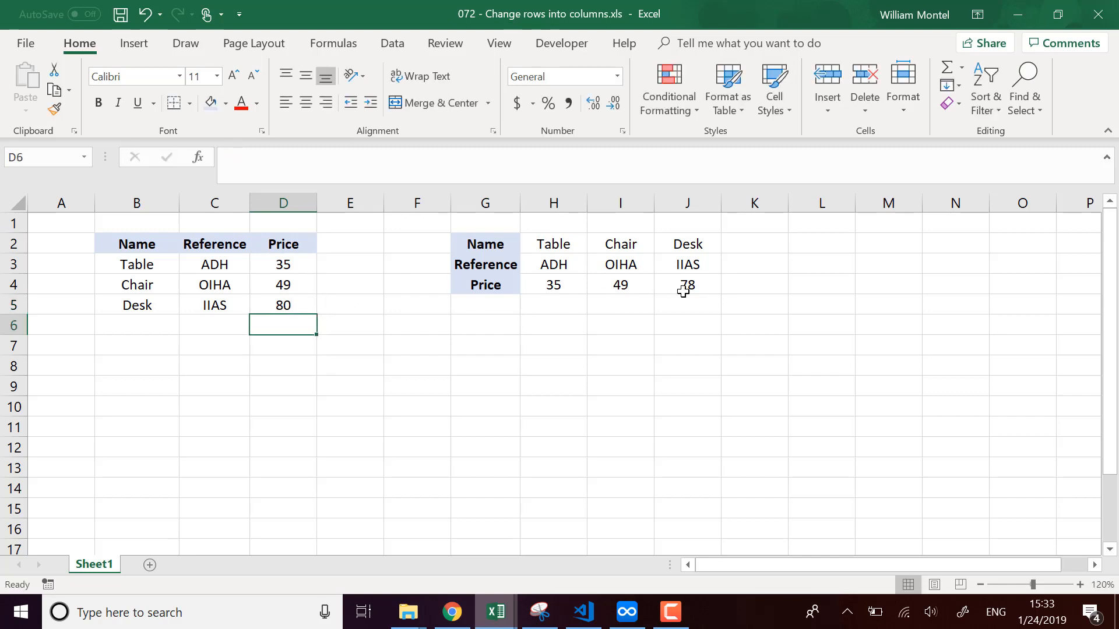
key(ctrl+z)
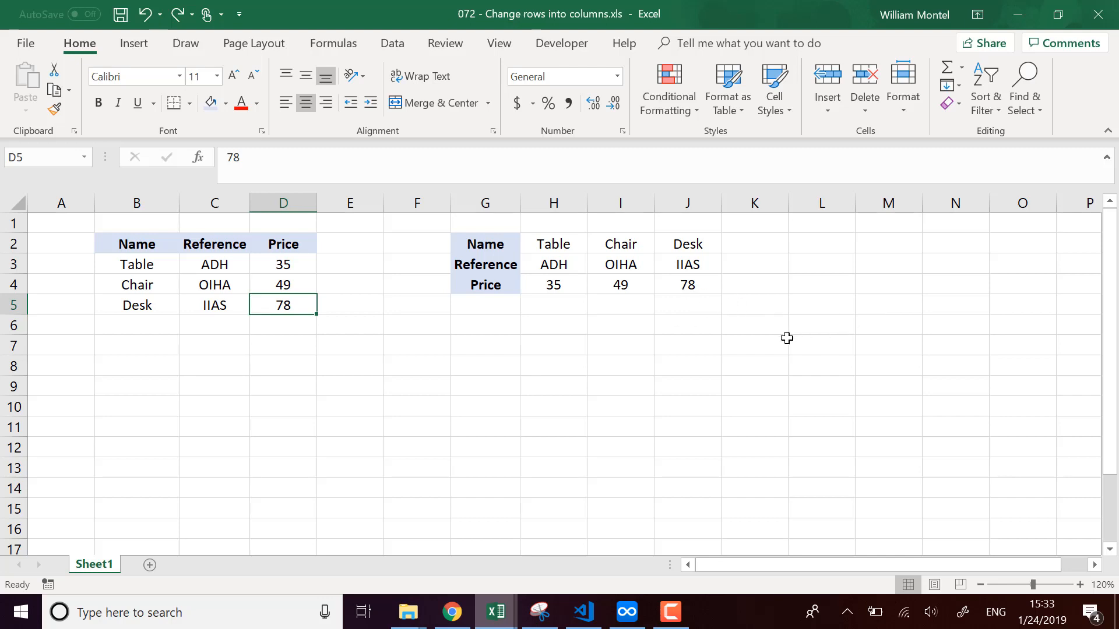
click(558, 371)
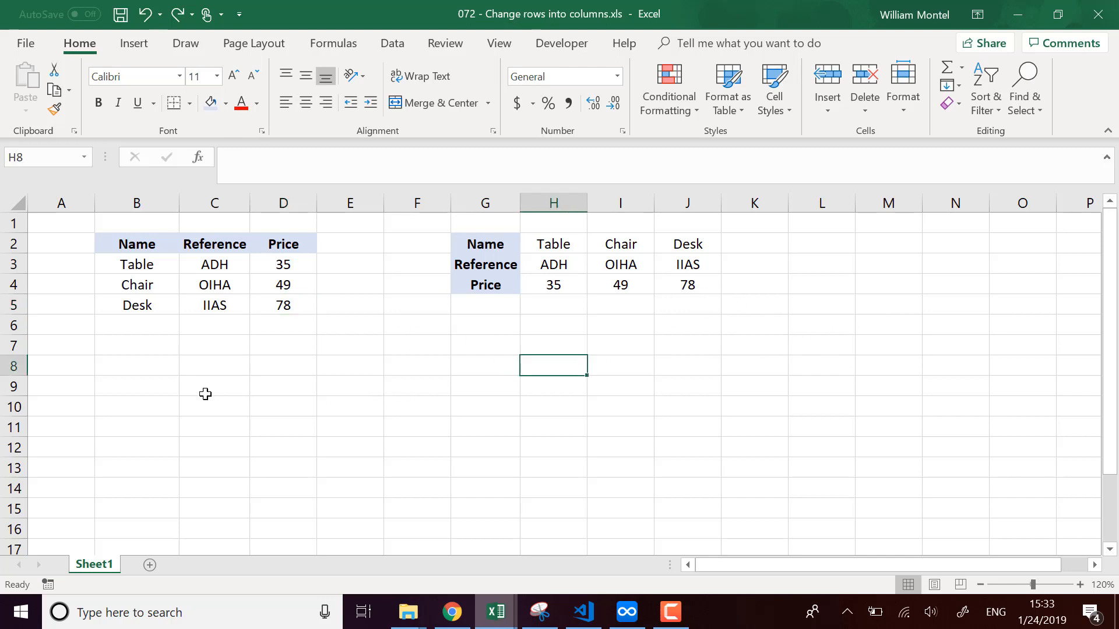
click(163, 382)
text(=)
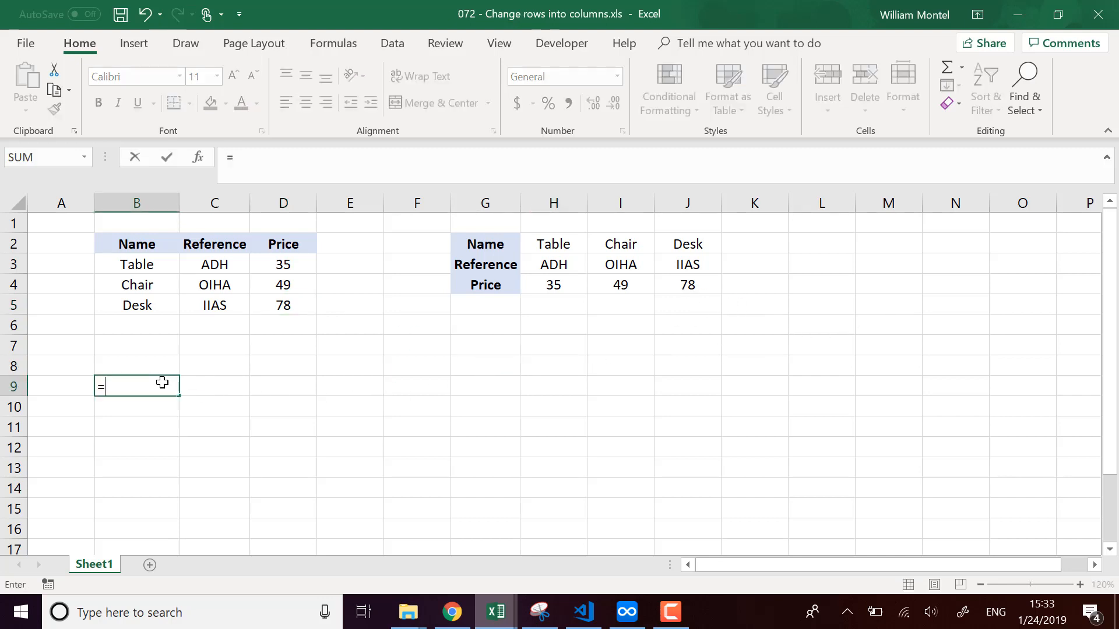
text(tr)
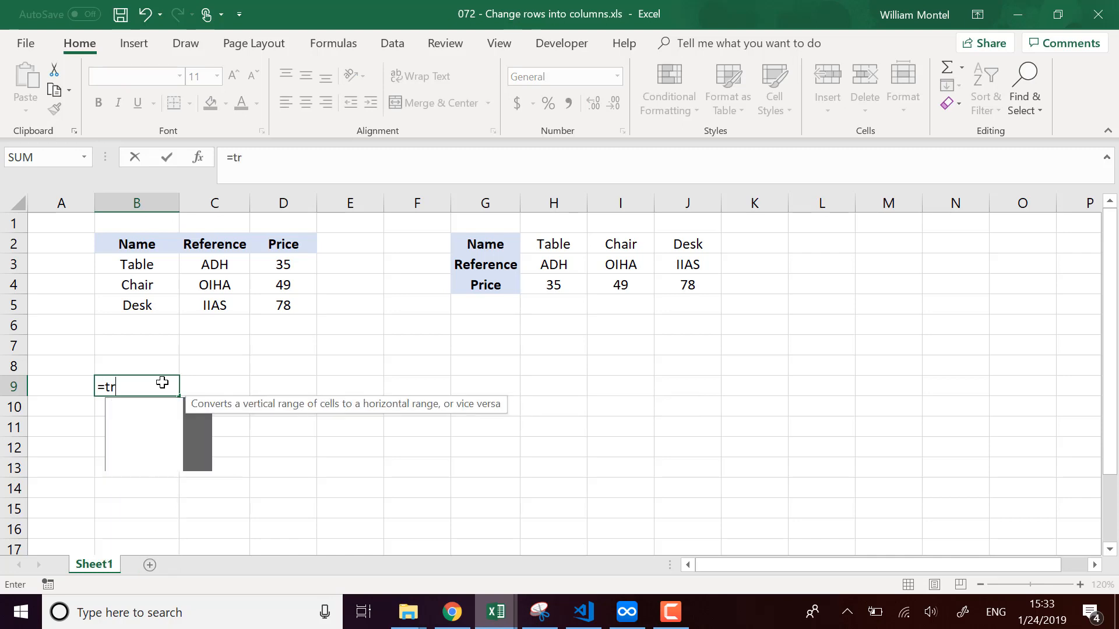
text(ans)
key(Tab)
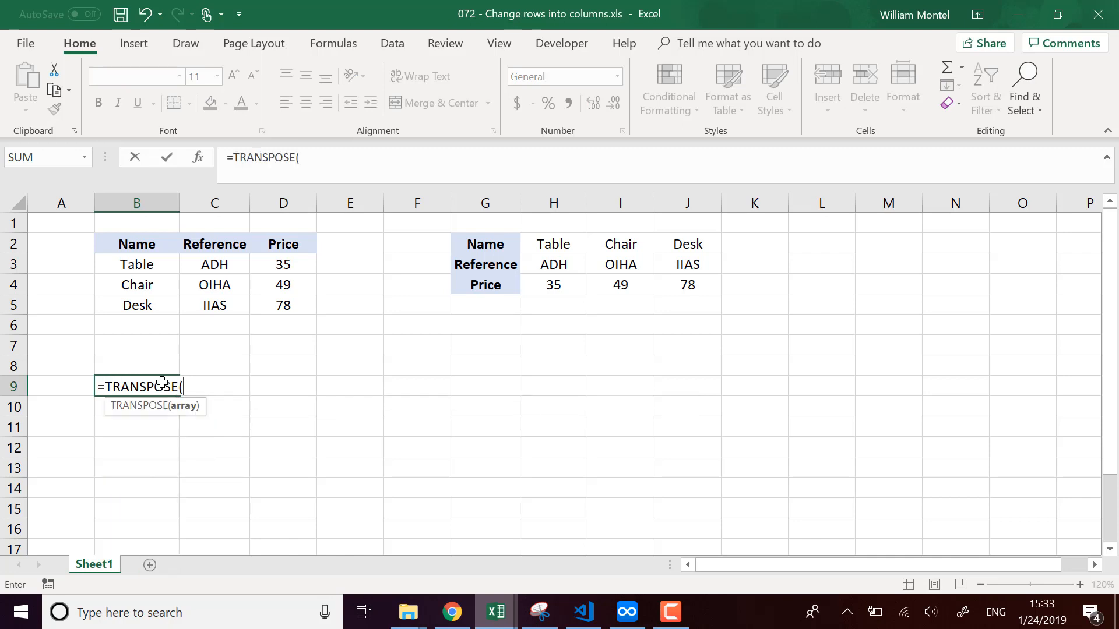
click(148, 241)
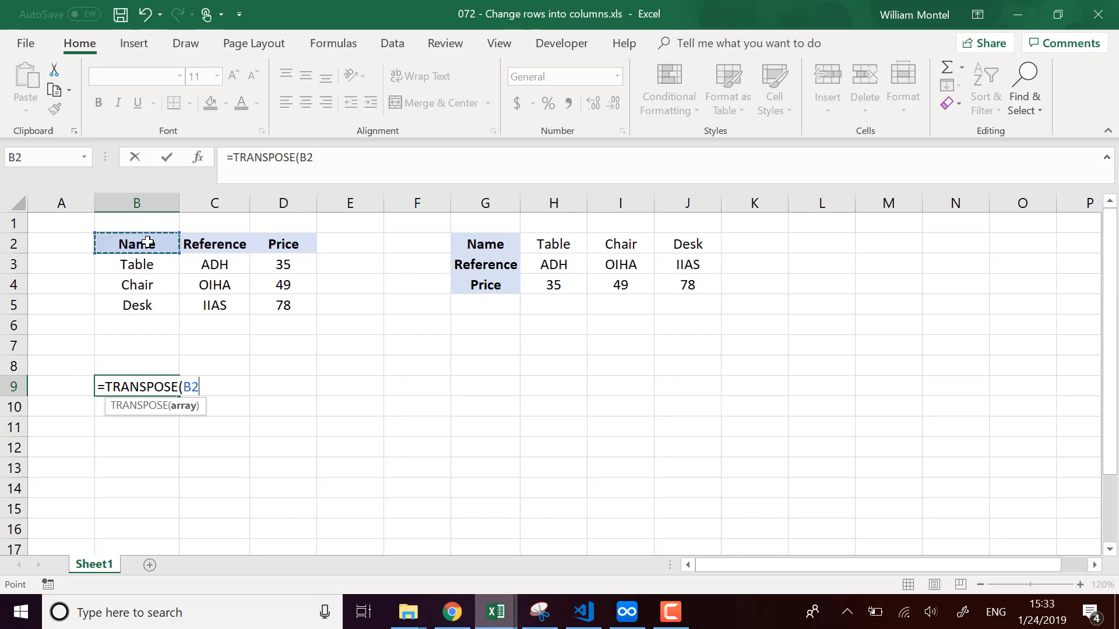
drag(147, 242, 276, 311)
key(Escape)
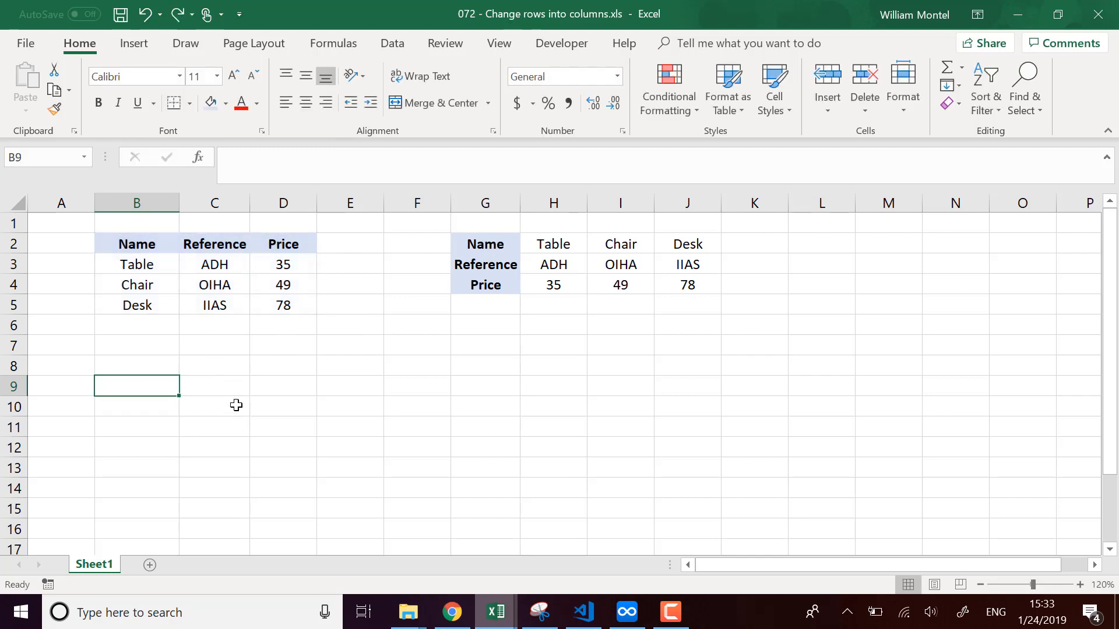
- Enter =TRANSPOSE(B2:D5) as an array formula across the range B9:F15
click(207, 452)
drag(149, 387, 443, 515)
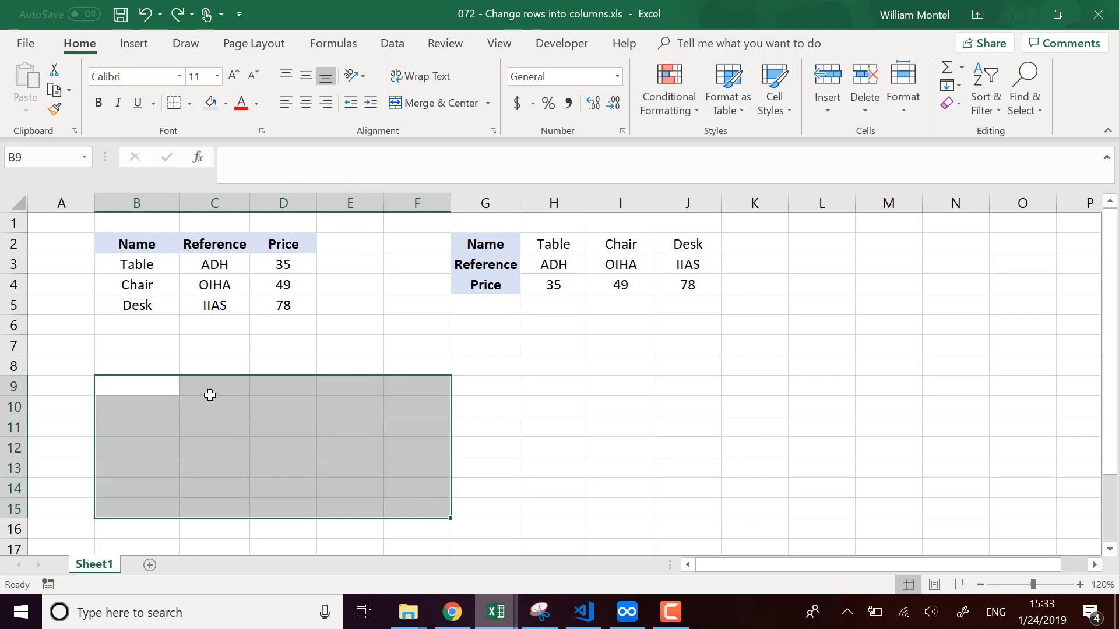
click(290, 175)
text(=te)
key(Tab)
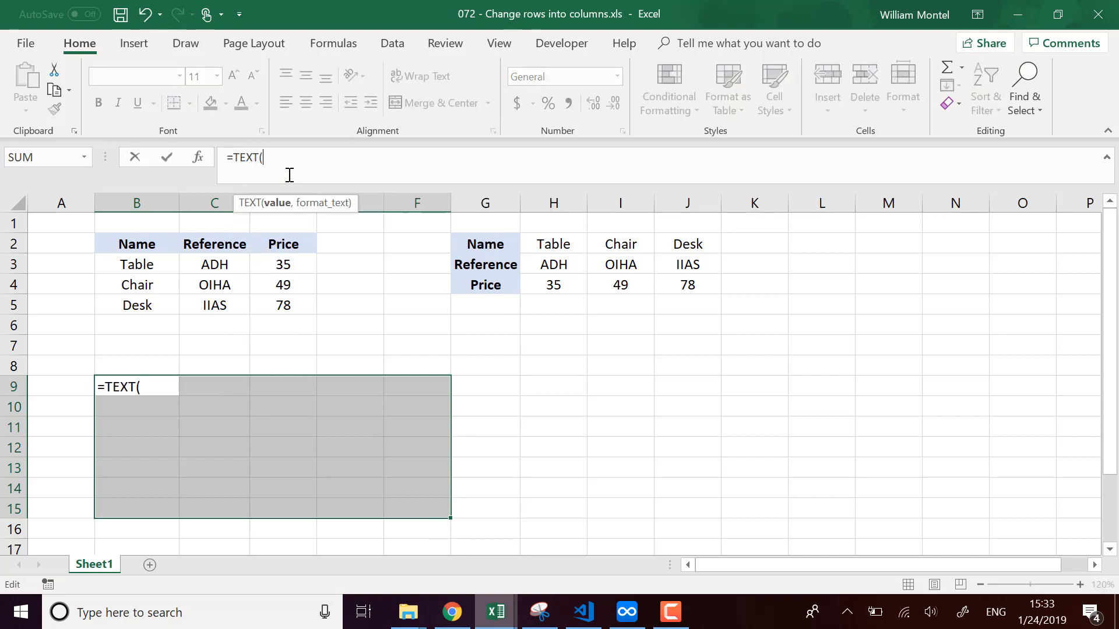
key(BackSpace)
key(BackSpace)
key(BackSpace)
key(BackSpace)
text(rsn)
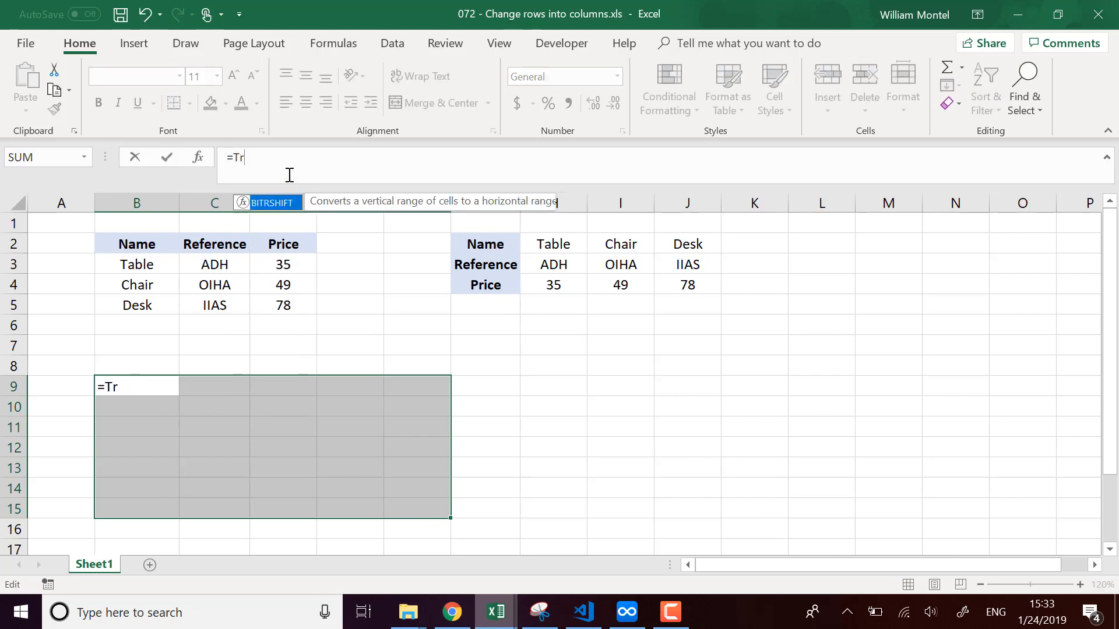
key(BackSpace)
key(BackSpace)
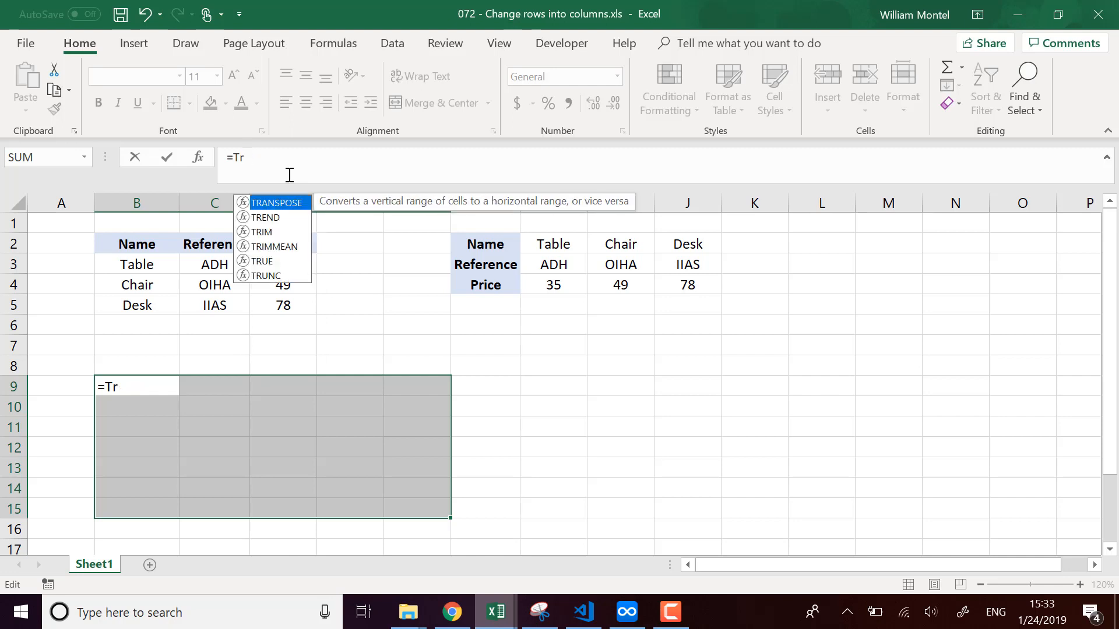
key(Tab)
drag(165, 243, 293, 319)
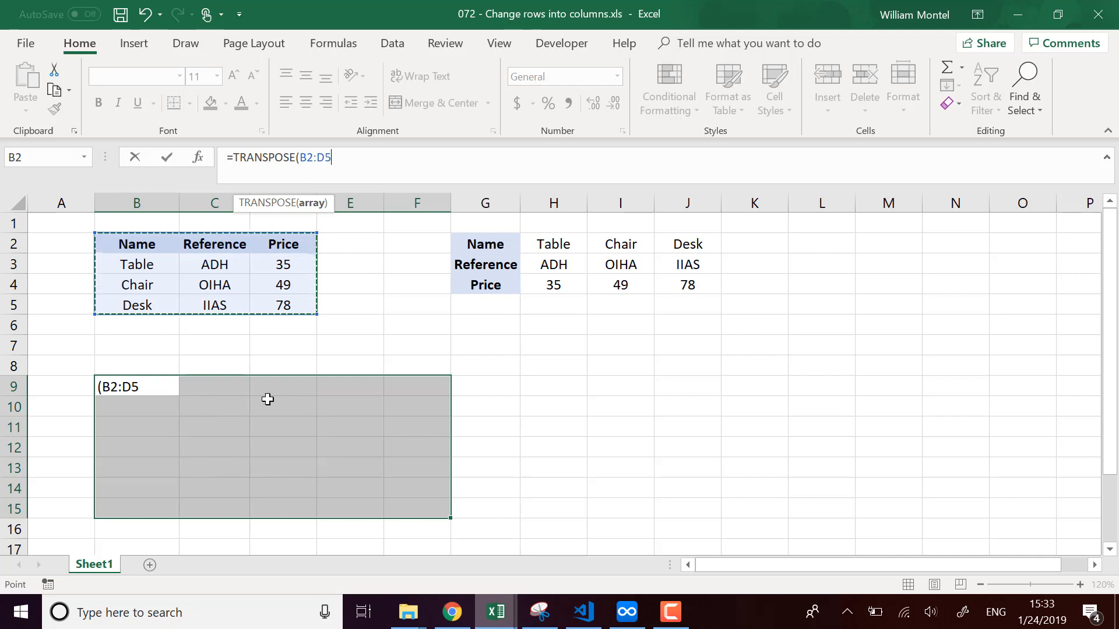
text())
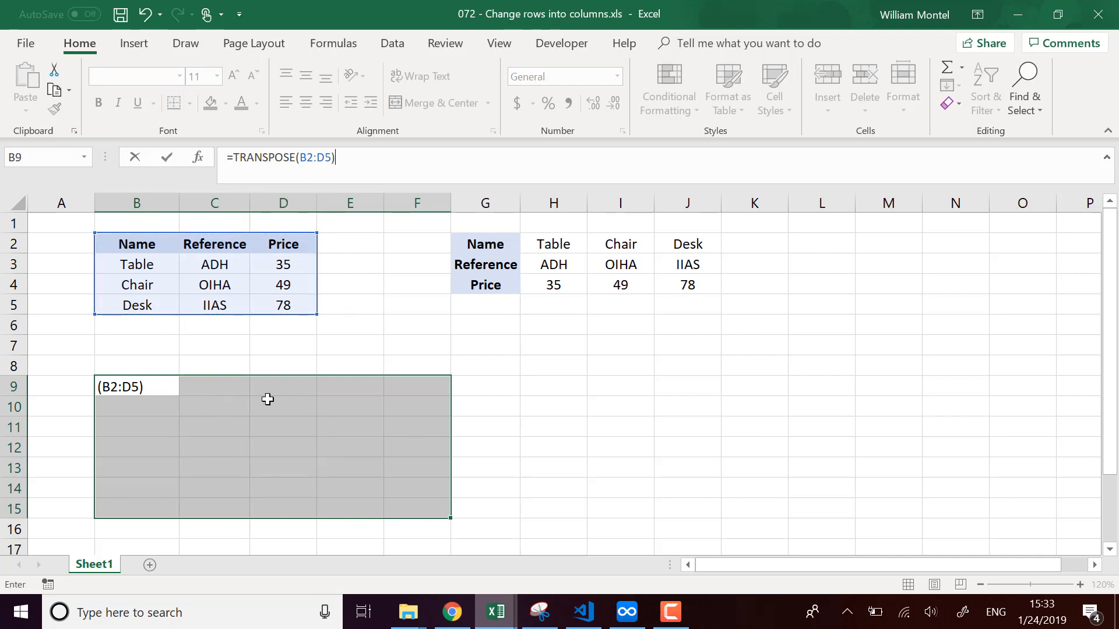
key(ctrl+shift+Return)
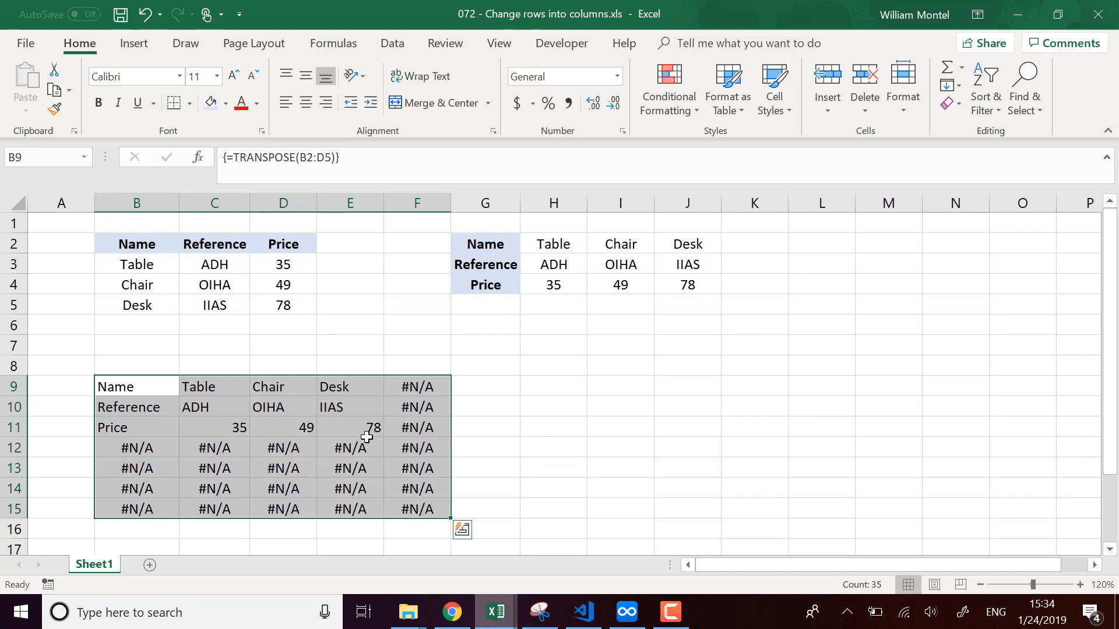
- Examine the array formula results in B9:F15 and compare the range's size with the source table B2:D5
click(145, 385)
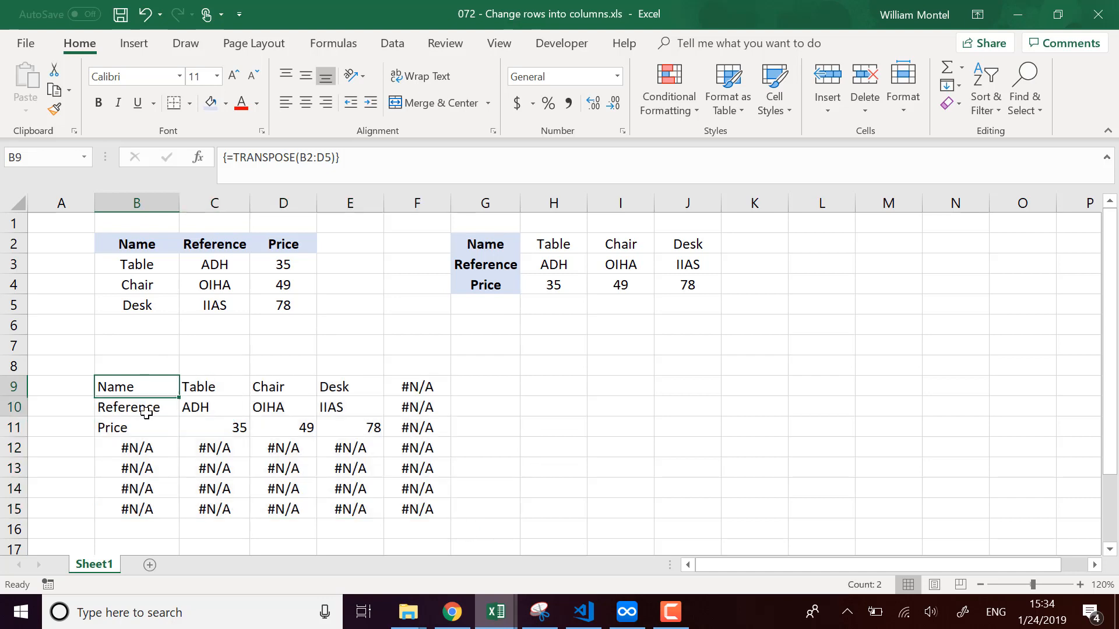
drag(150, 412, 400, 450)
click(283, 386)
click(425, 389)
click(426, 501)
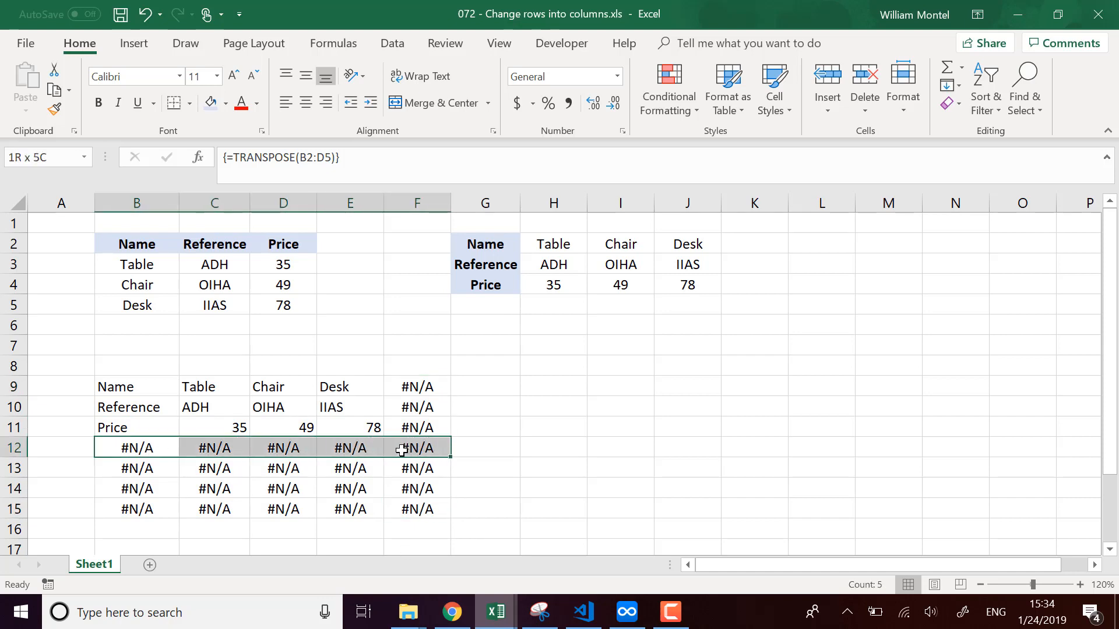
drag(425, 507, 116, 385)
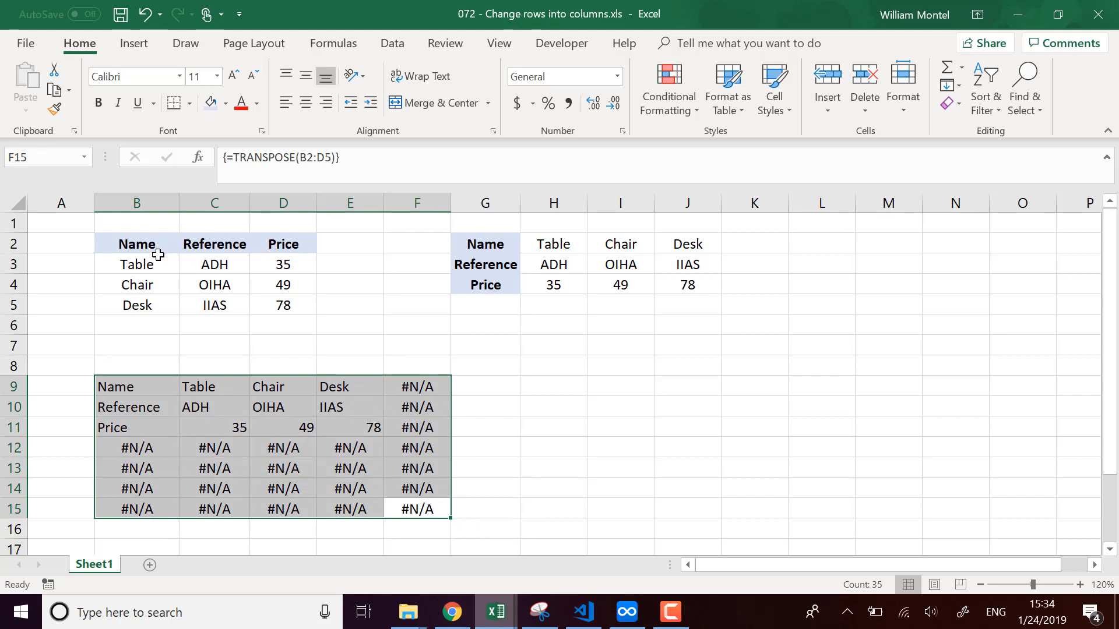
drag(158, 250, 284, 301)
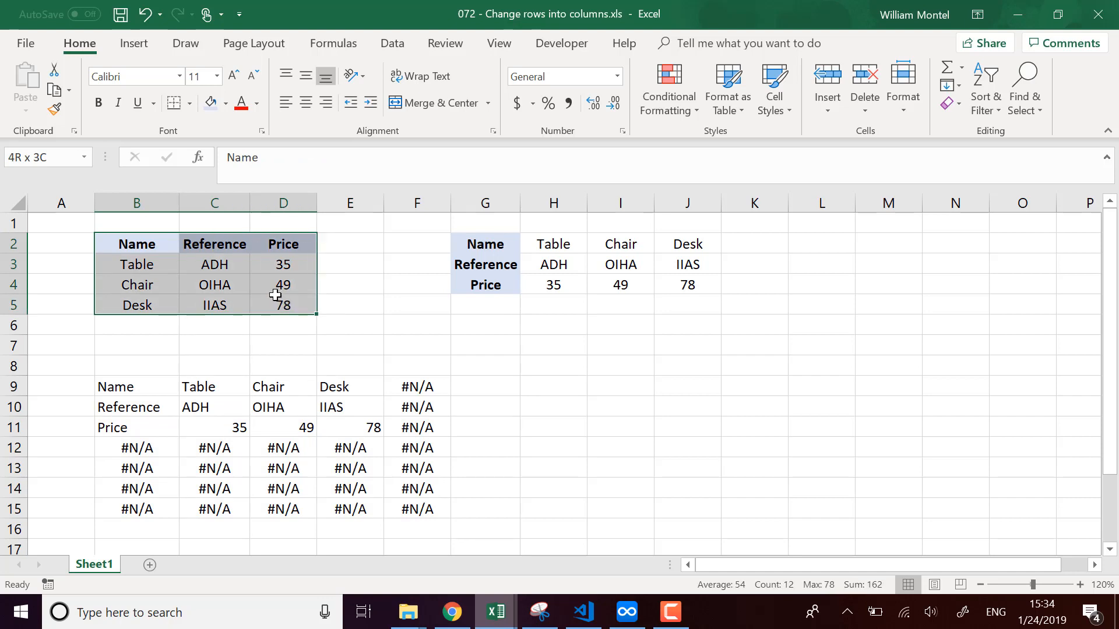
- Inspect the surplus cells of the TRANSPOSE array in column F and rows 12 to 15 against the filled block B9:E11
drag(275, 295, 275, 295)
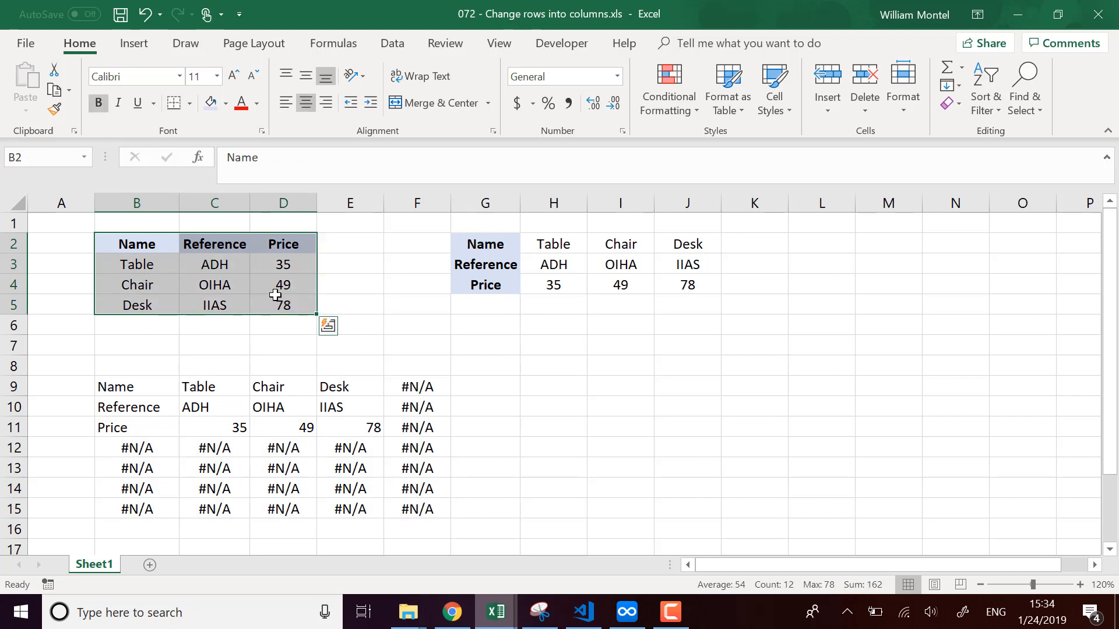
click(131, 321)
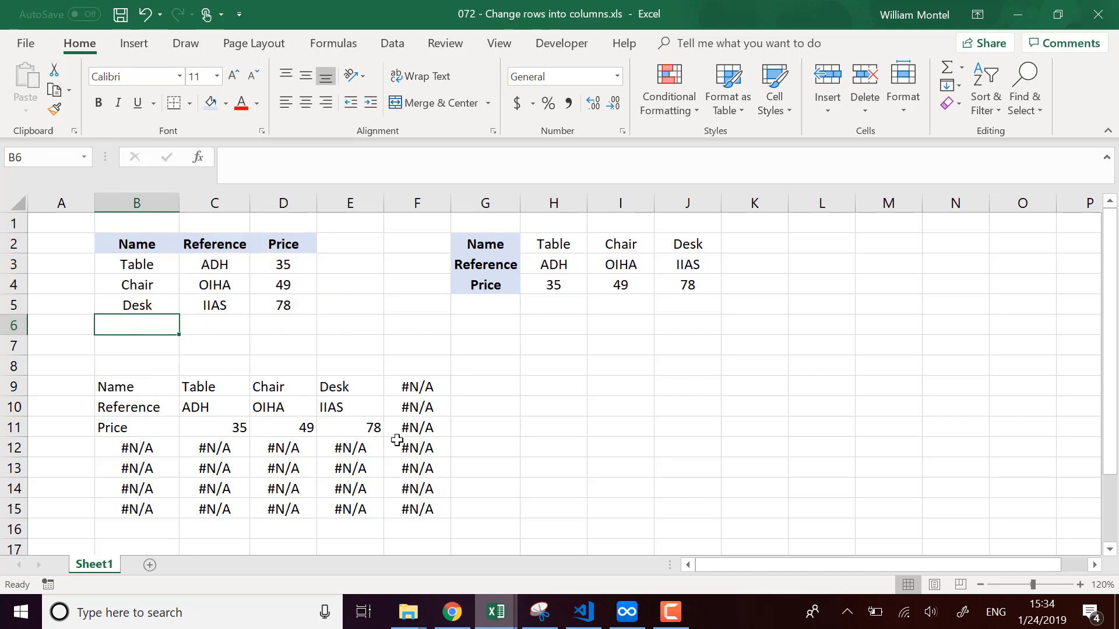
drag(435, 386, 433, 509)
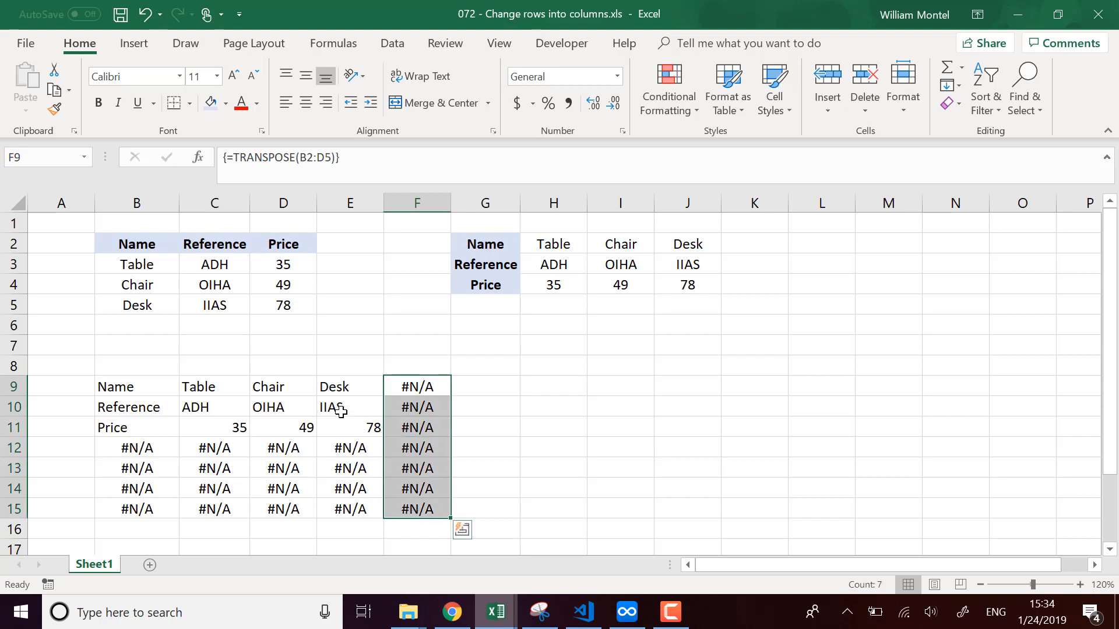
drag(144, 387, 338, 426)
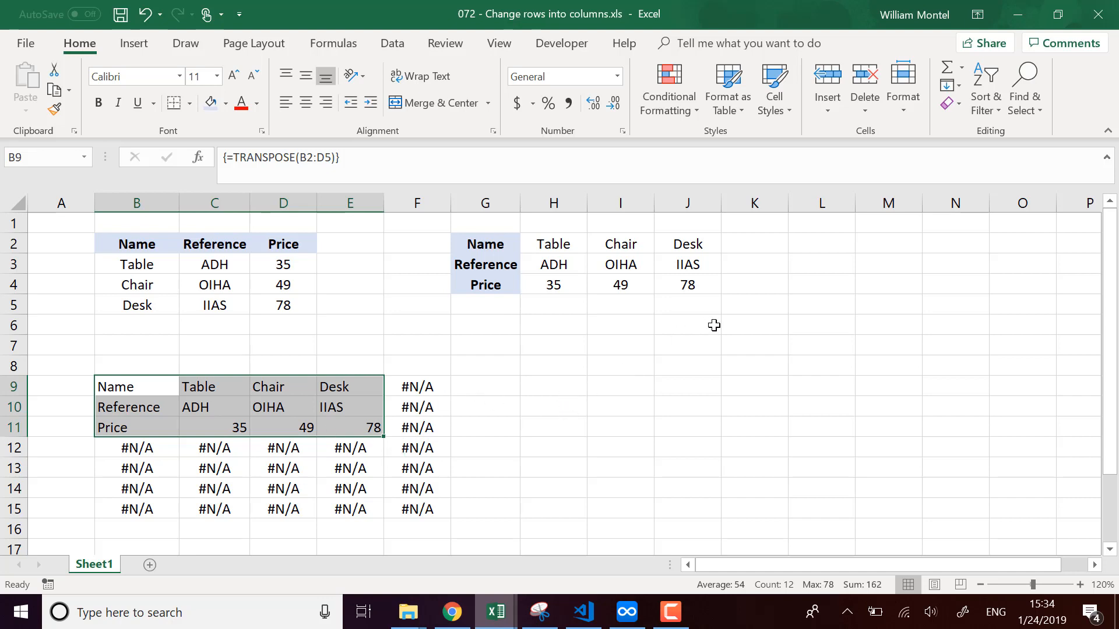
click(373, 488)
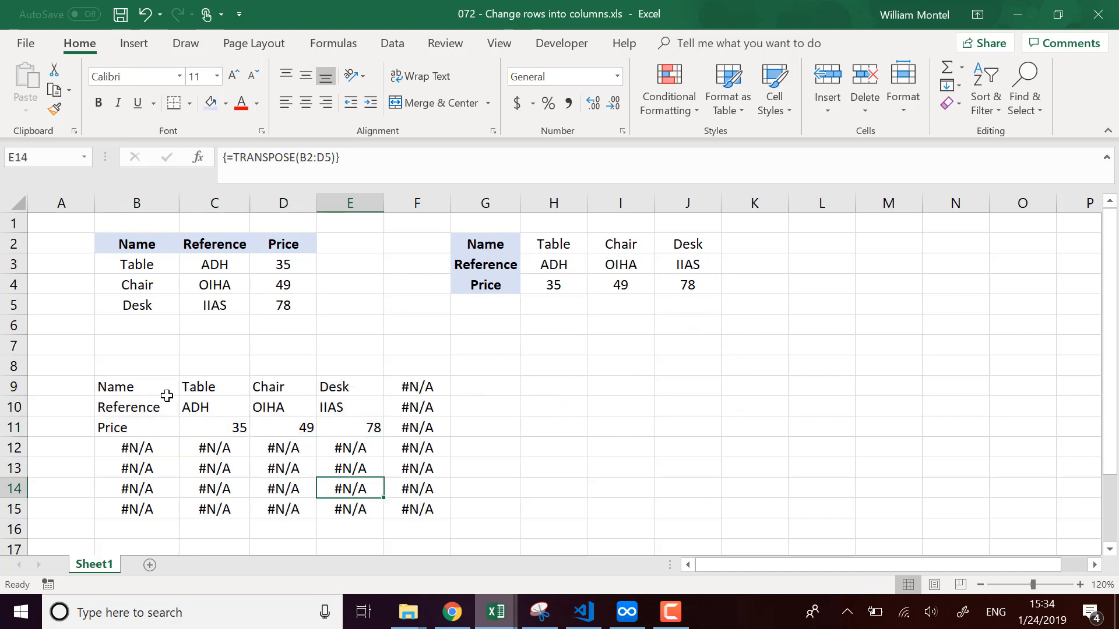
drag(165, 392, 428, 507)
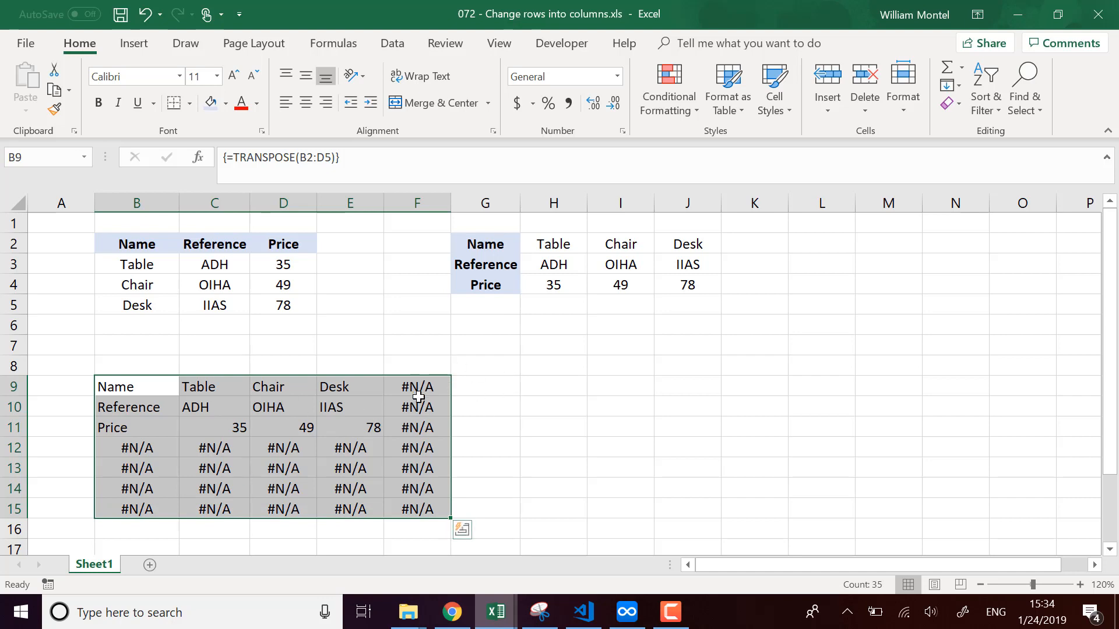
click(313, 460)
click(240, 403)
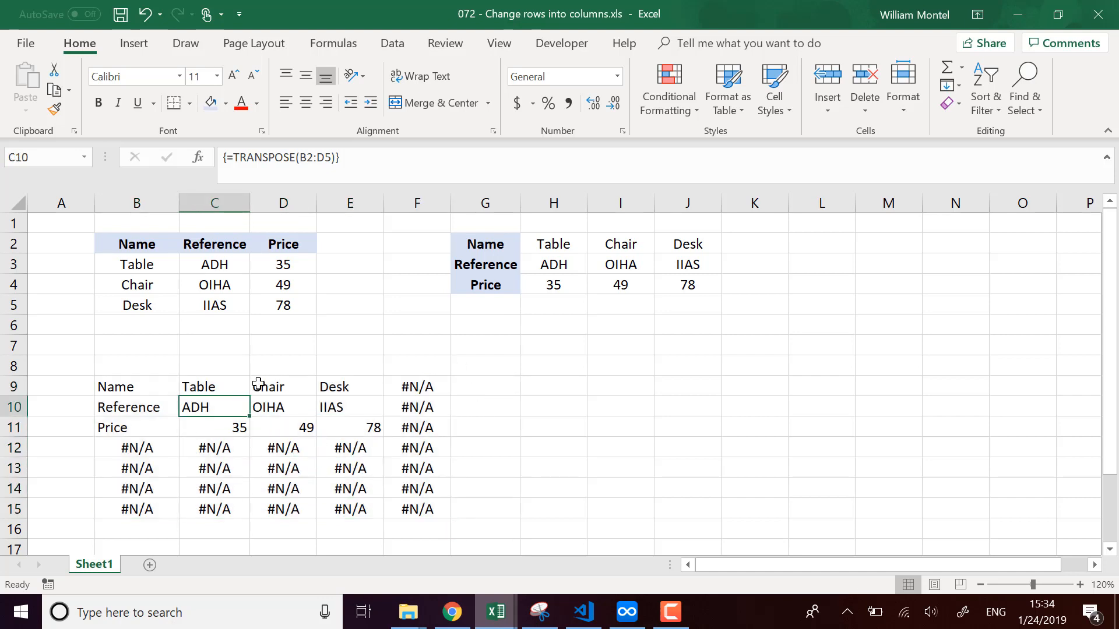
- Set the Desk price in D5 to 80 and check the linked price in E11 of the TRANSPOSE array
click(283, 312)
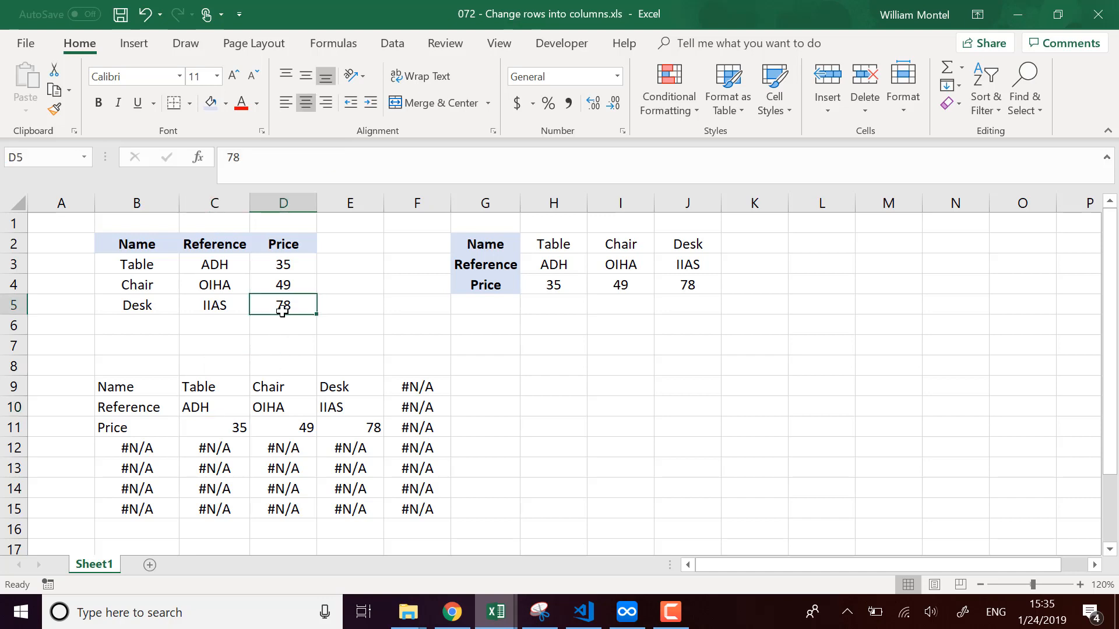
key(BackSpace)
key(BackSpace)
text(80)
key(Return)
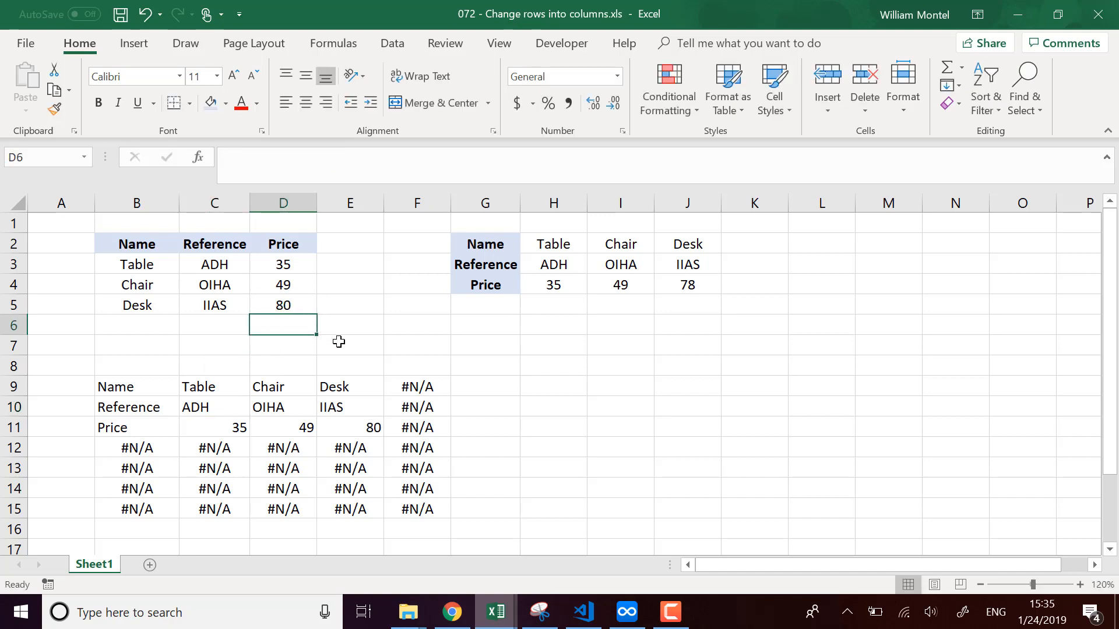
click(343, 345)
click(287, 305)
click(373, 428)
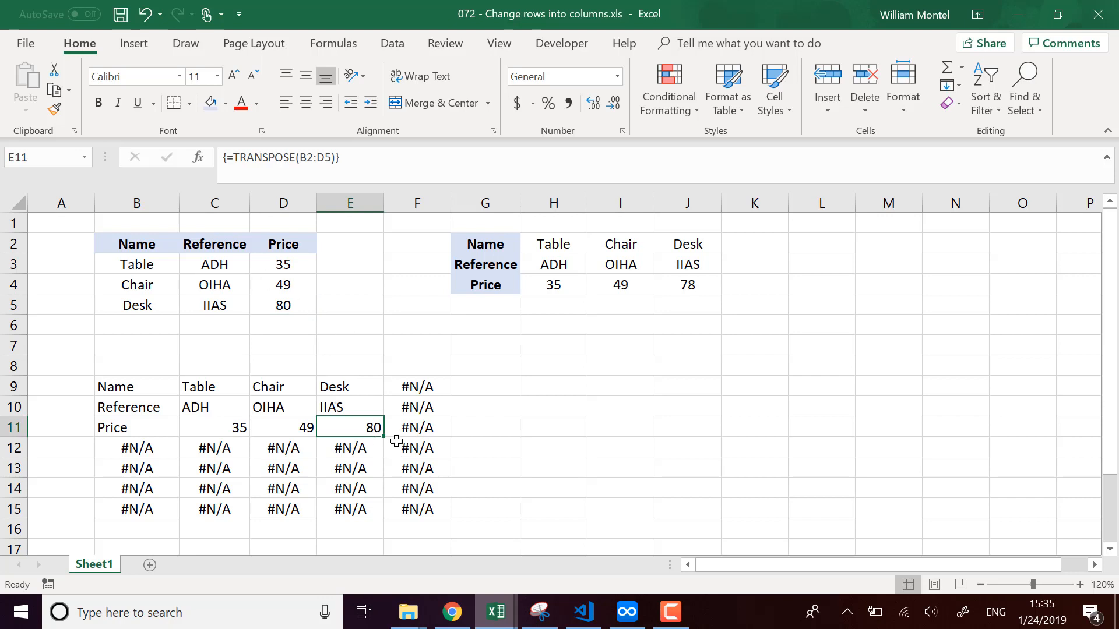
click(463, 443)
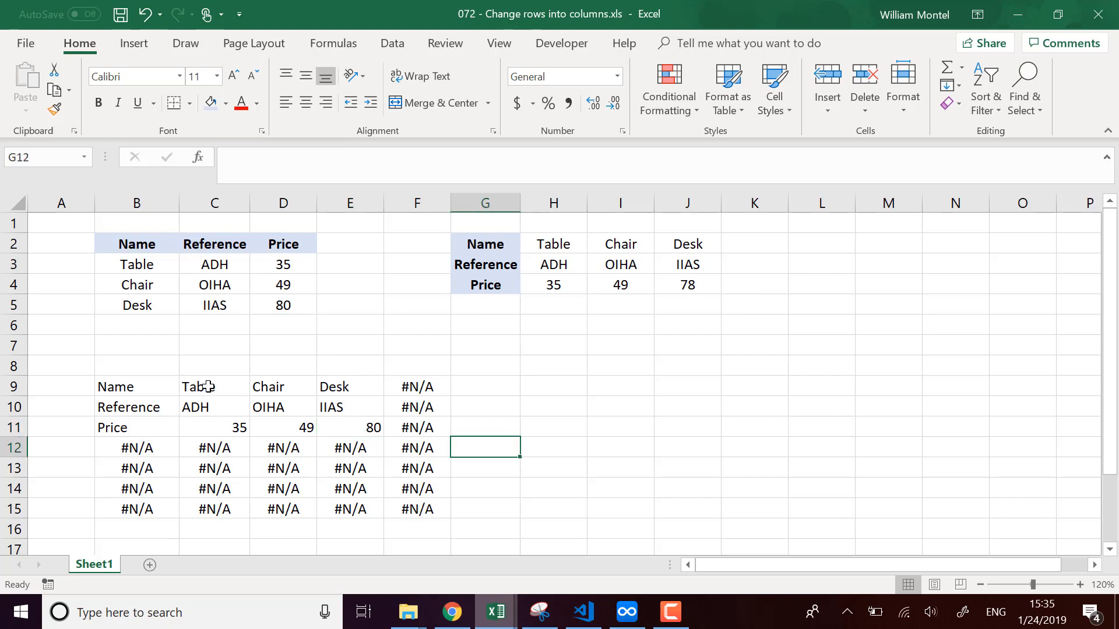
- Format the header cells B9:B11 of the TRANSPOSE array with a light blue fill and bold text
drag(153, 387, 150, 424)
click(211, 102)
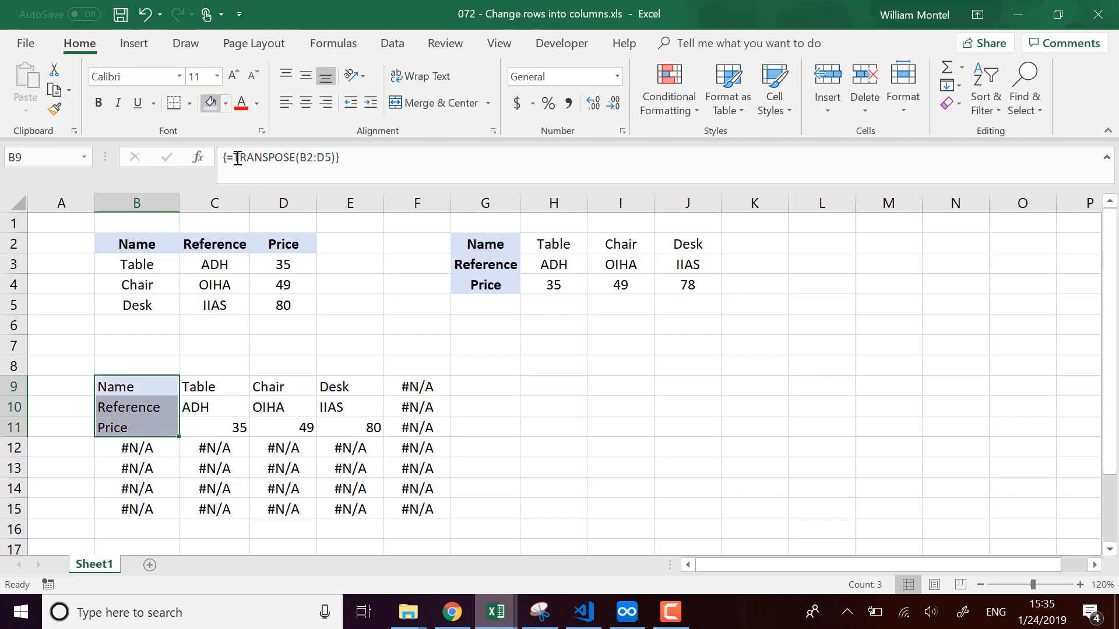
click(503, 407)
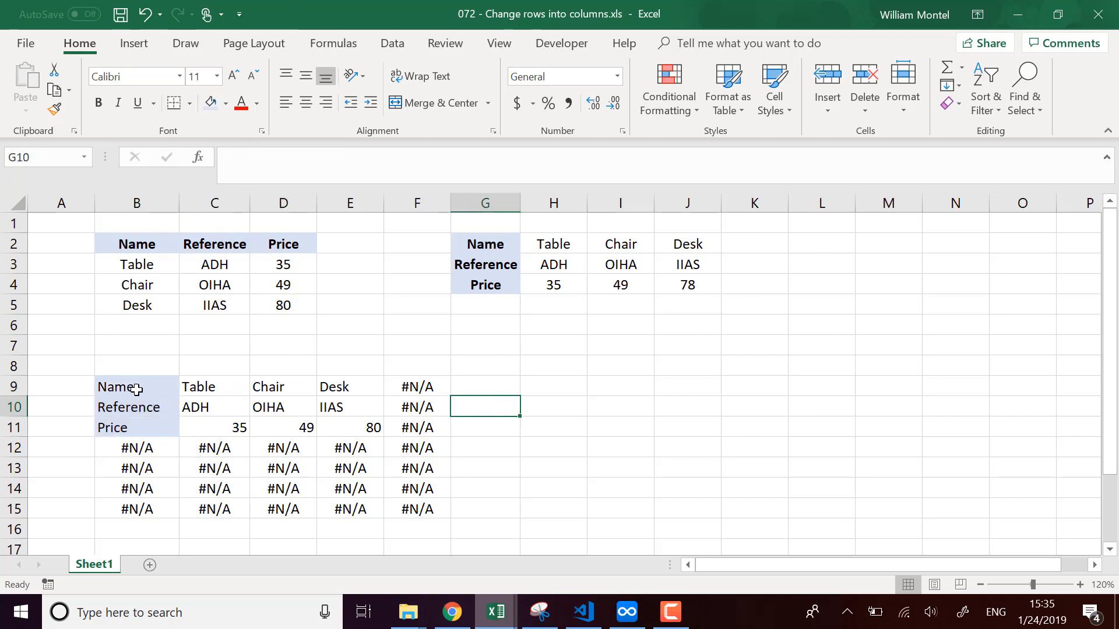
drag(130, 387, 137, 427)
key(ctrl+b)
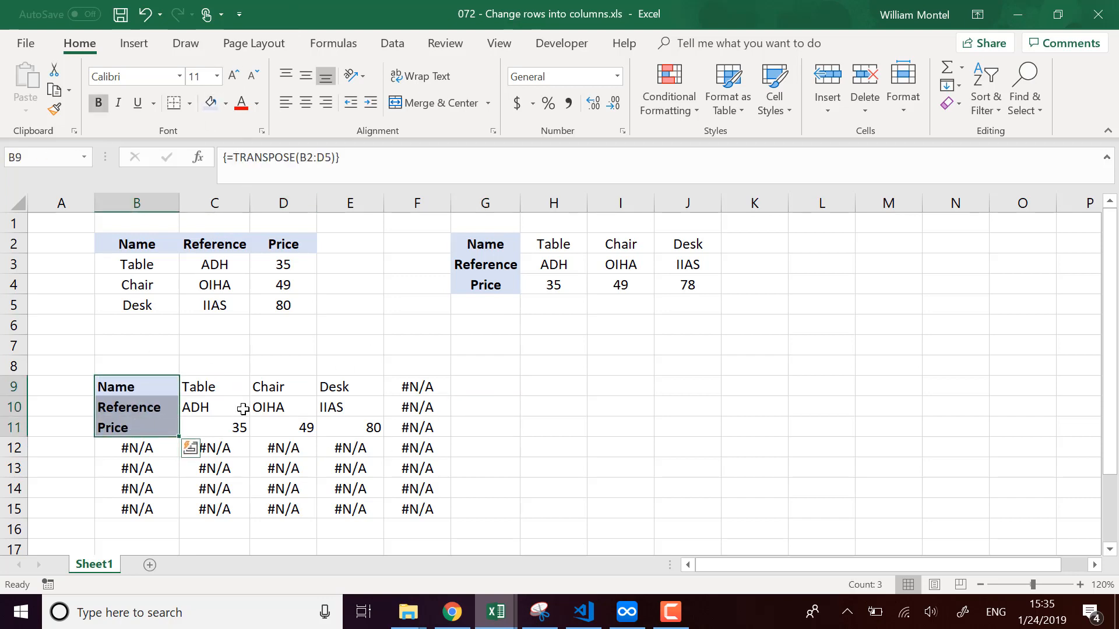
click(591, 398)
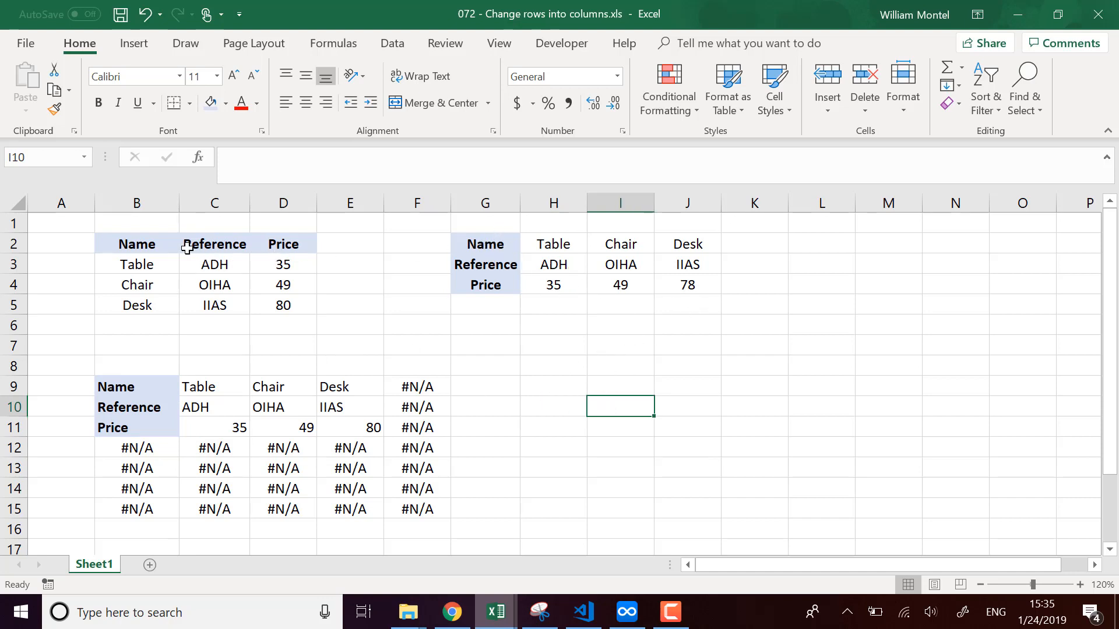
- Copy the table G2:J4 and paste it at L2 using Paste Special with the Transpose option
drag(144, 243, 272, 237)
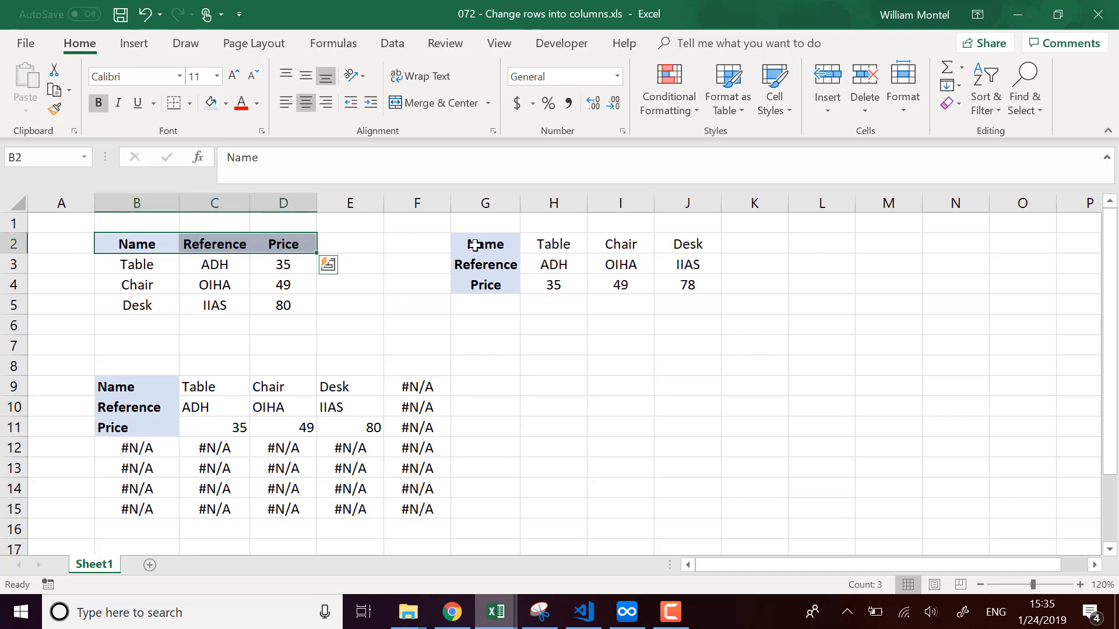
drag(487, 243, 493, 283)
click(670, 318)
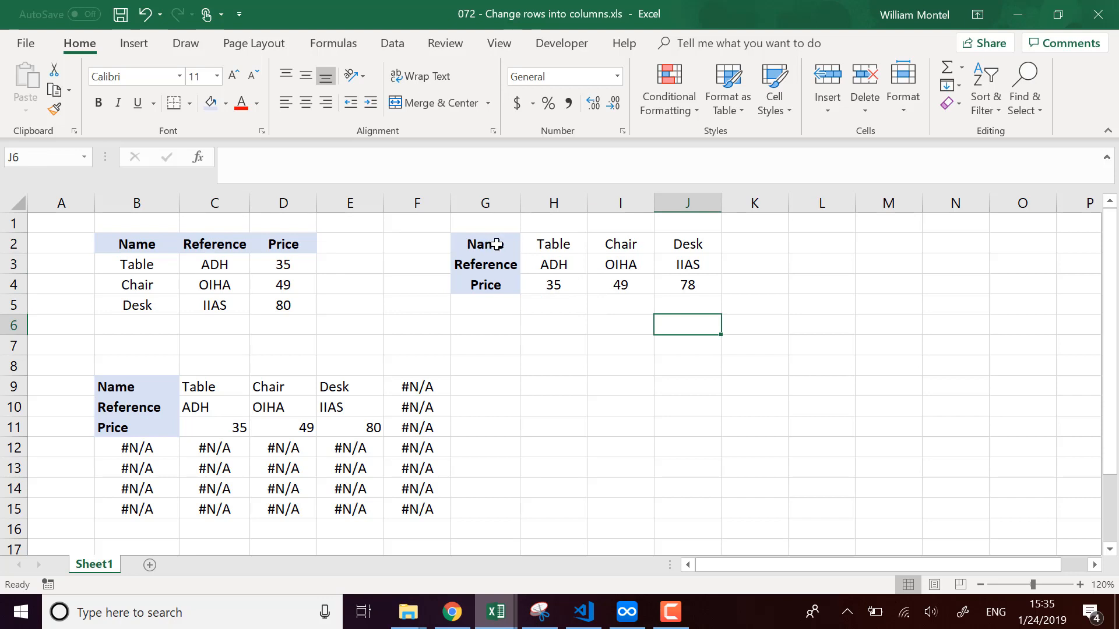
drag(489, 242, 686, 282)
drag(489, 245, 487, 306)
click(679, 307)
drag(657, 282, 481, 244)
key(ctrl+c)
click(797, 243)
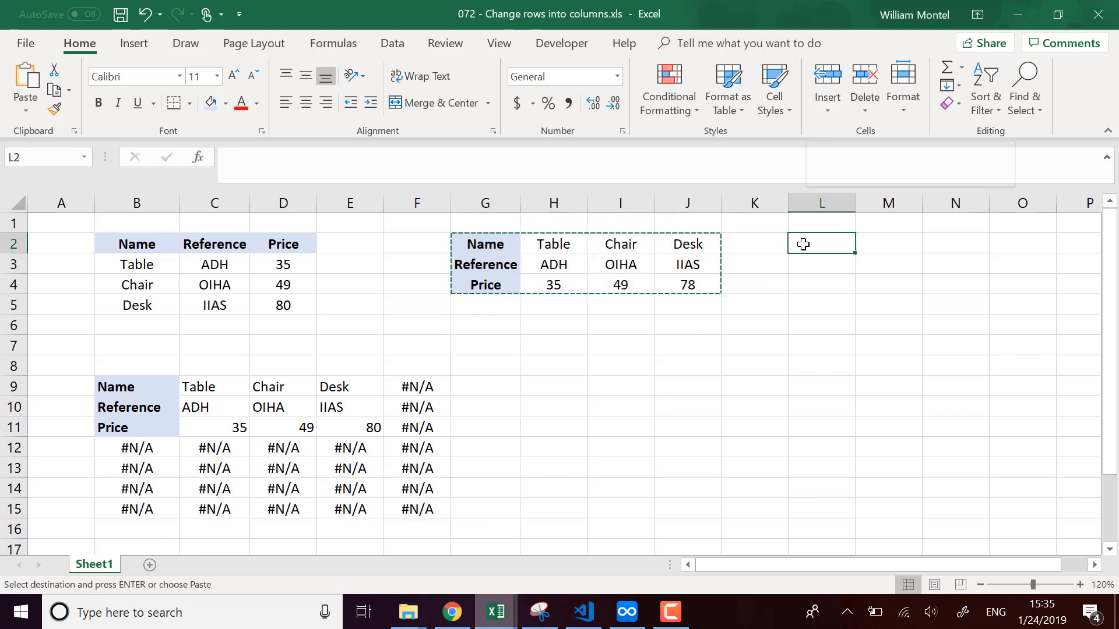
right_click(799, 242)
click(879, 298)
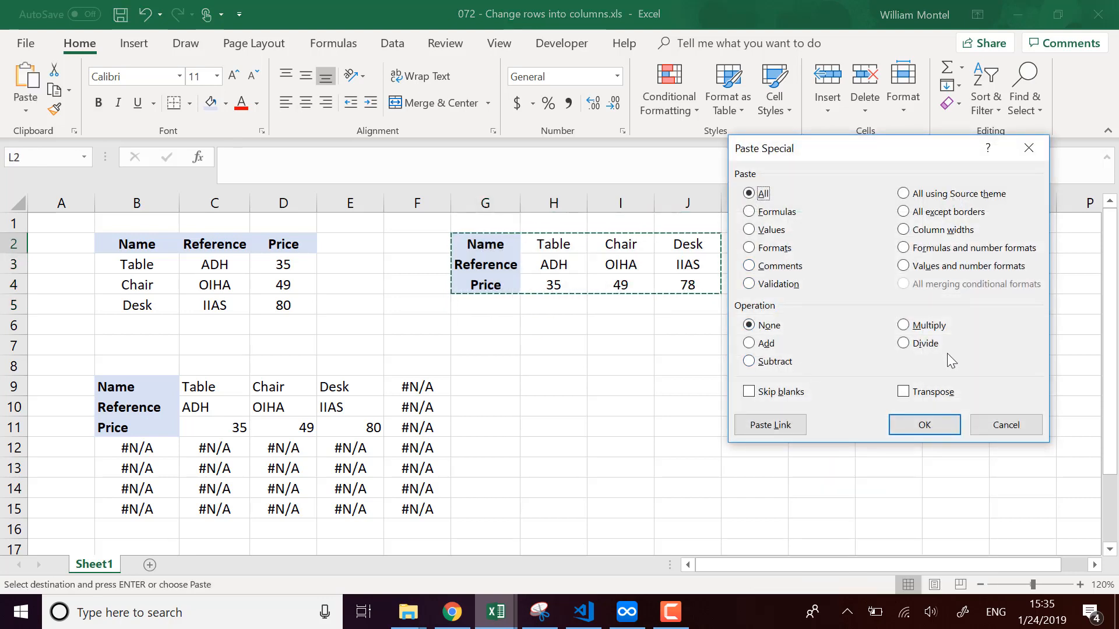
click(902, 391)
click(924, 425)
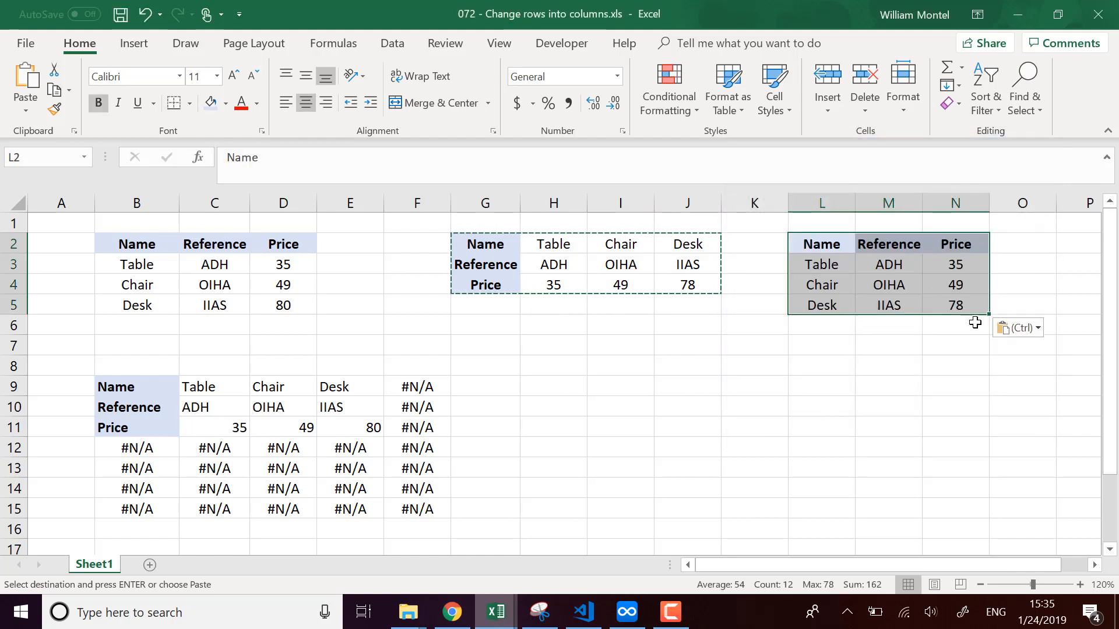
click(266, 249)
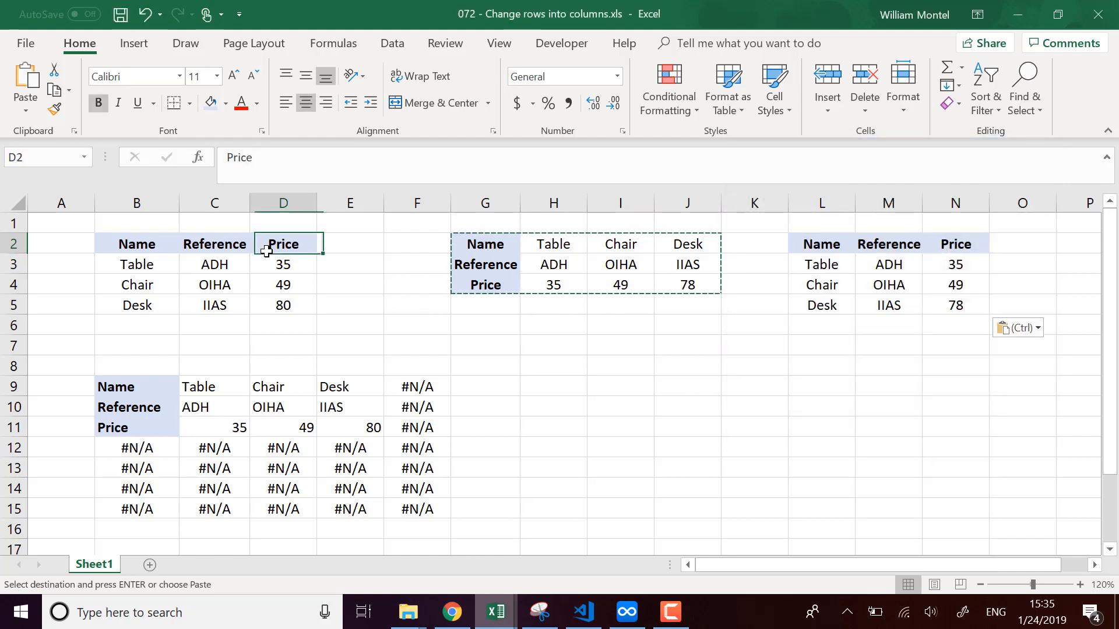
- Select H9:J12 and enter the formula =TRANSPOSE(B9:E11) in H9 as an ordinary formula
click(571, 387)
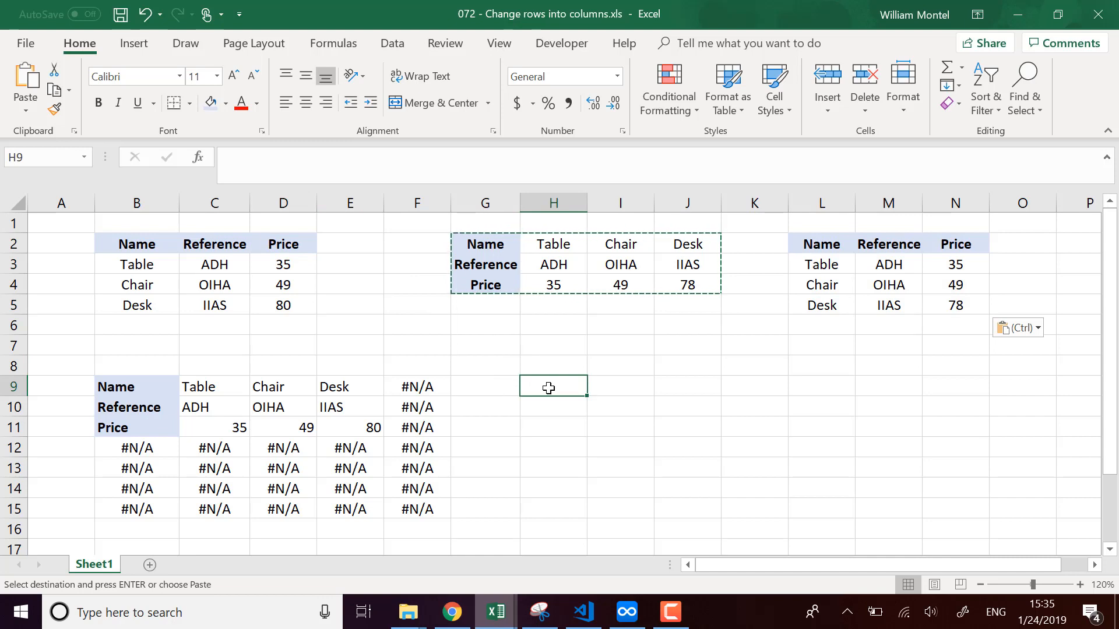
click(569, 428)
drag(567, 390, 690, 445)
click(484, 170)
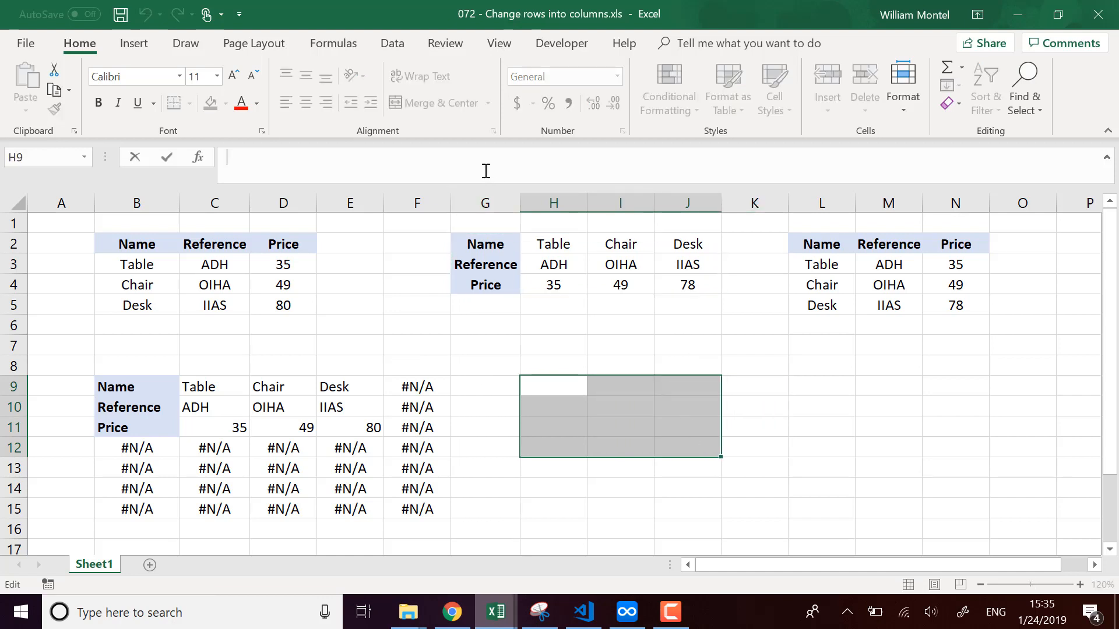
text(=transpo)
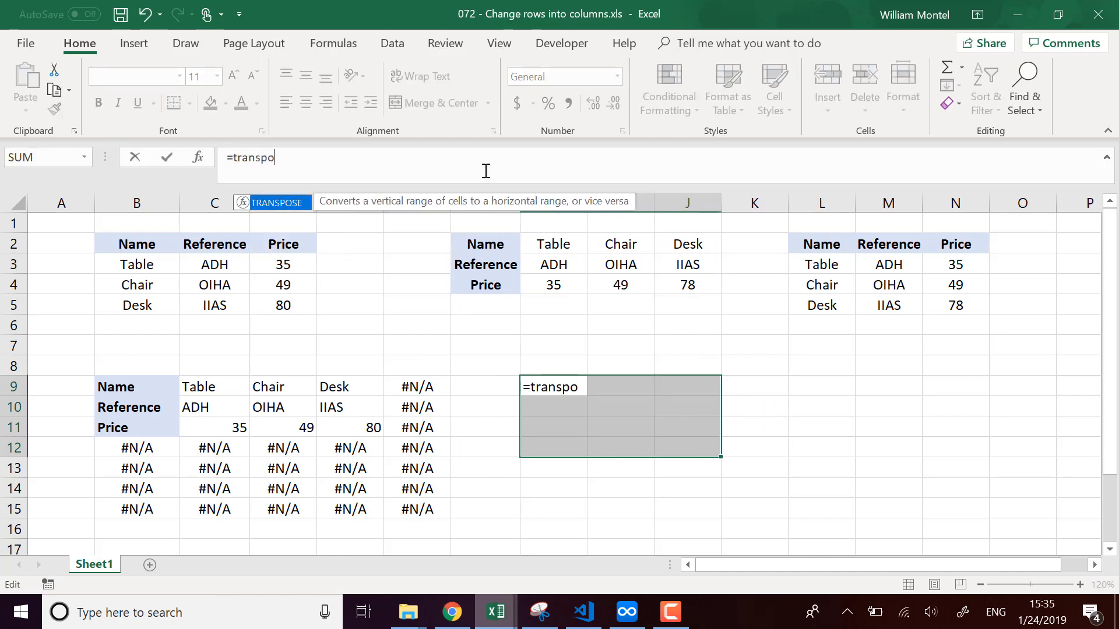
text(se()
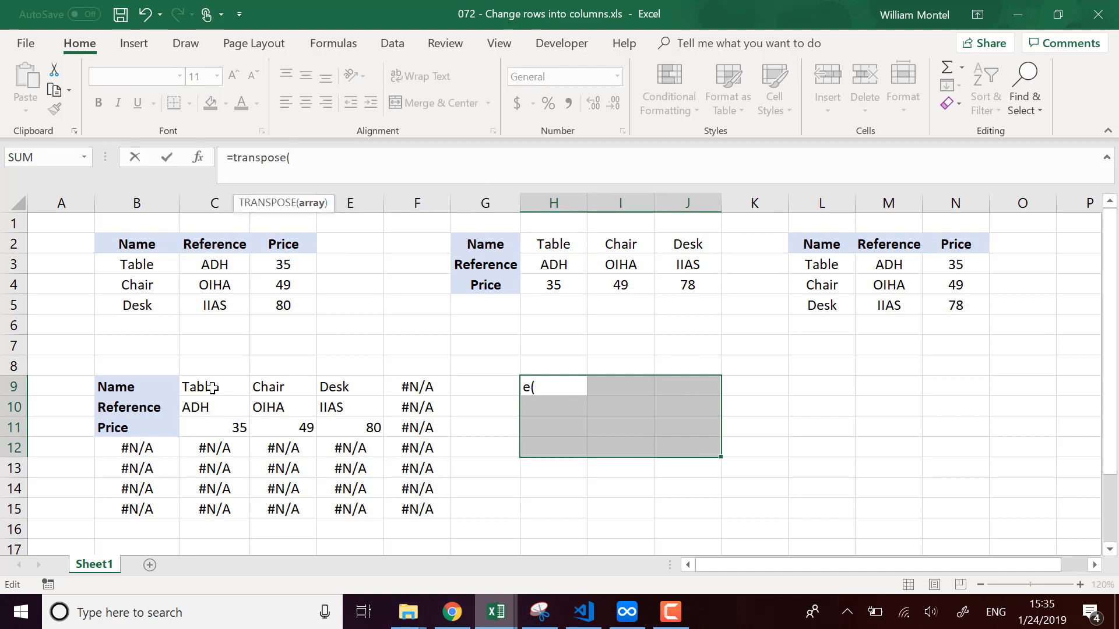
click(142, 385)
drag(247, 406, 350, 424)
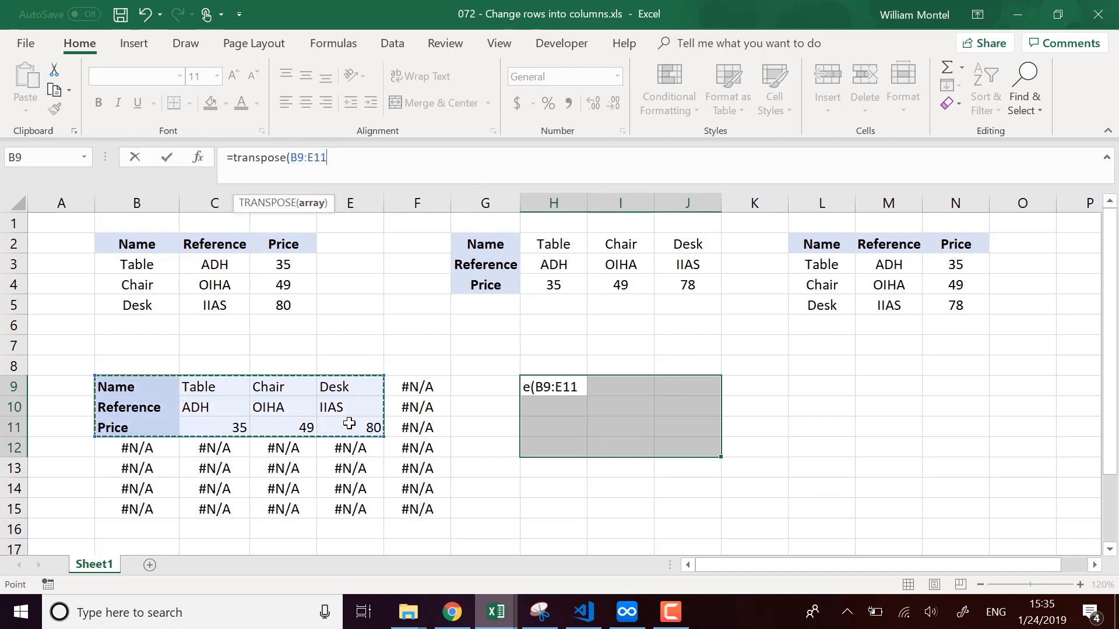
text())
key(Return)
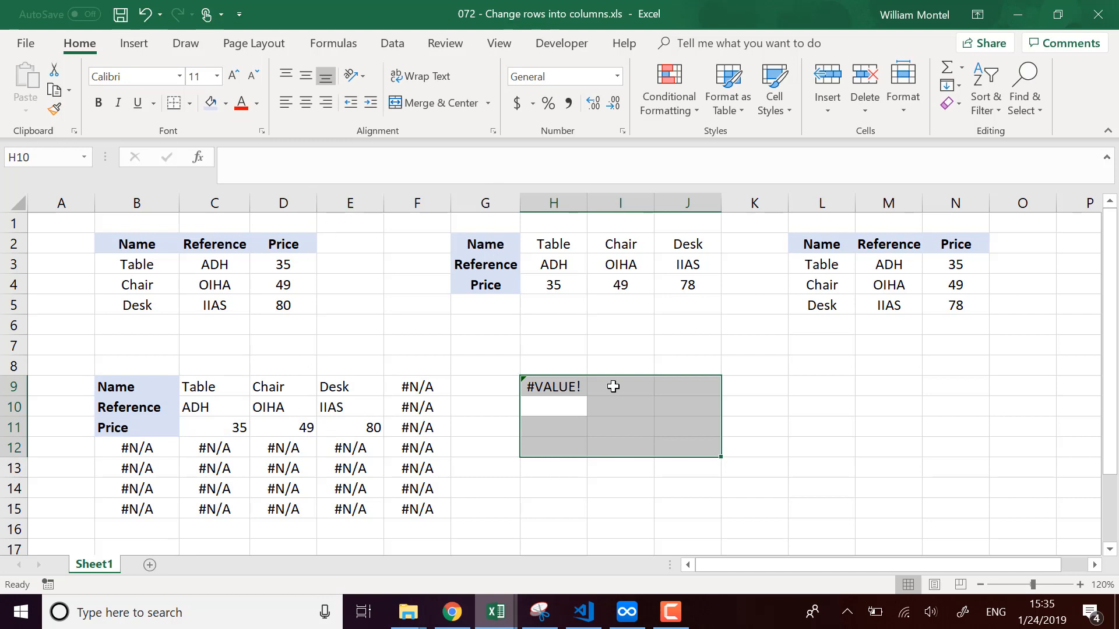
- Re-enter the H9 formula =TRANSPOSE(B9:E11) as an array formula across H9:J12
click(578, 389)
click(666, 439)
drag(579, 392, 696, 452)
click(395, 156)
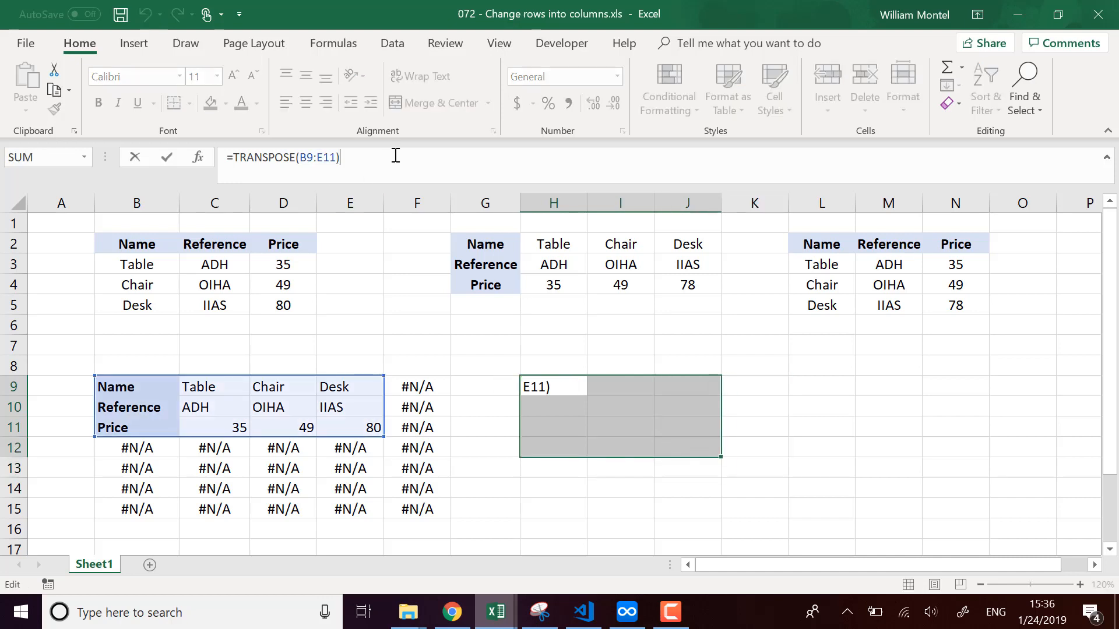
key(ctrl+shift+Return)
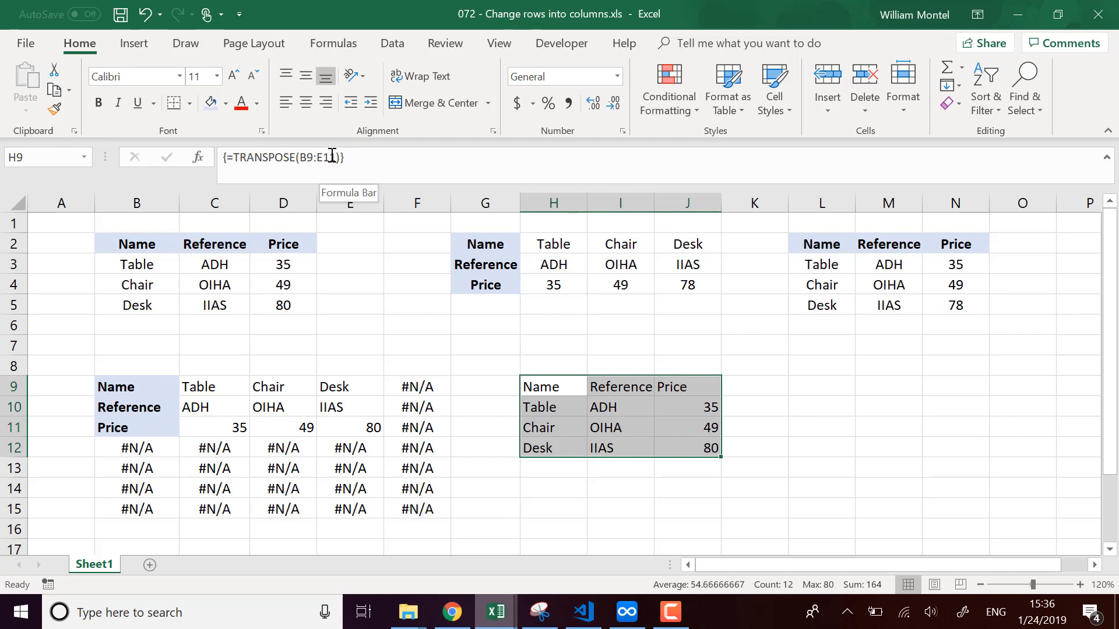
- Apply the light blue fill to the header cells H9:J9 of the new array table
click(664, 434)
drag(579, 393, 707, 386)
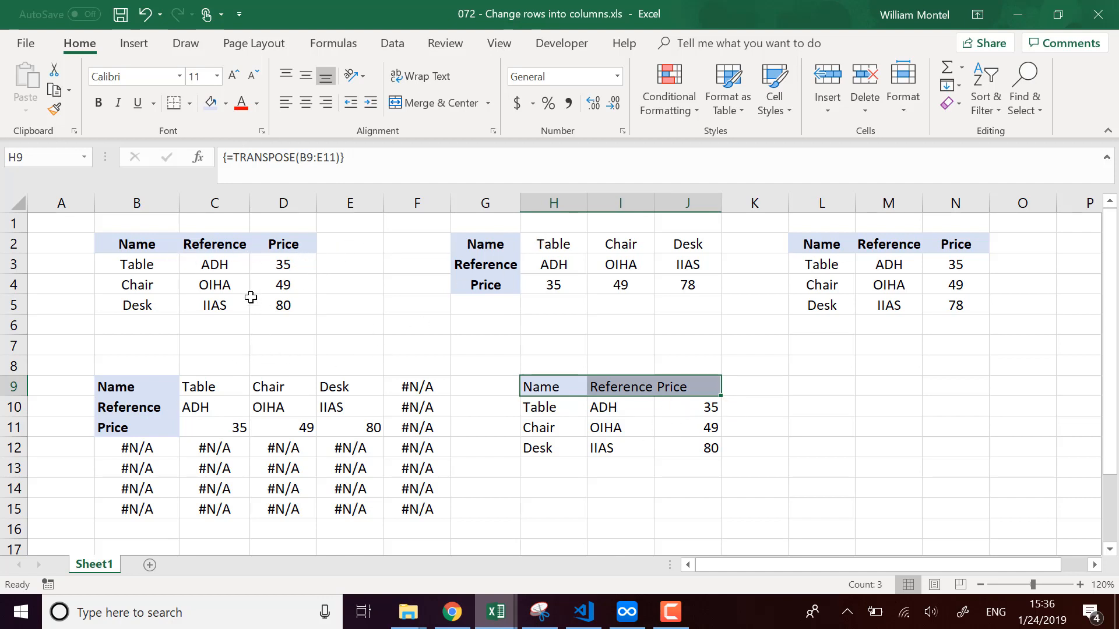
click(923, 475)
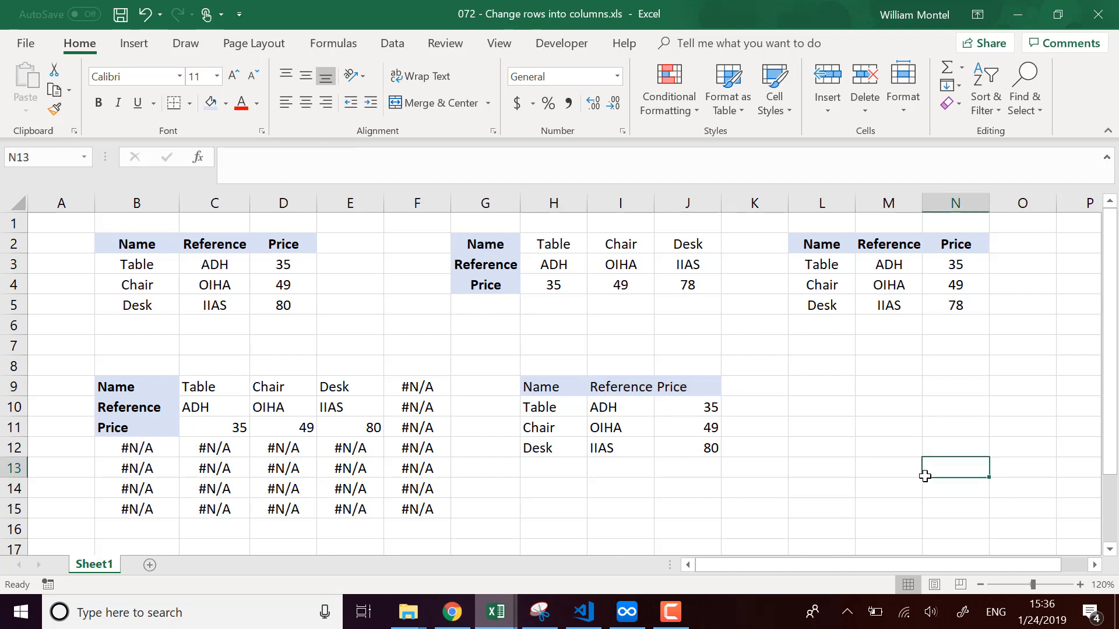
click(764, 420)
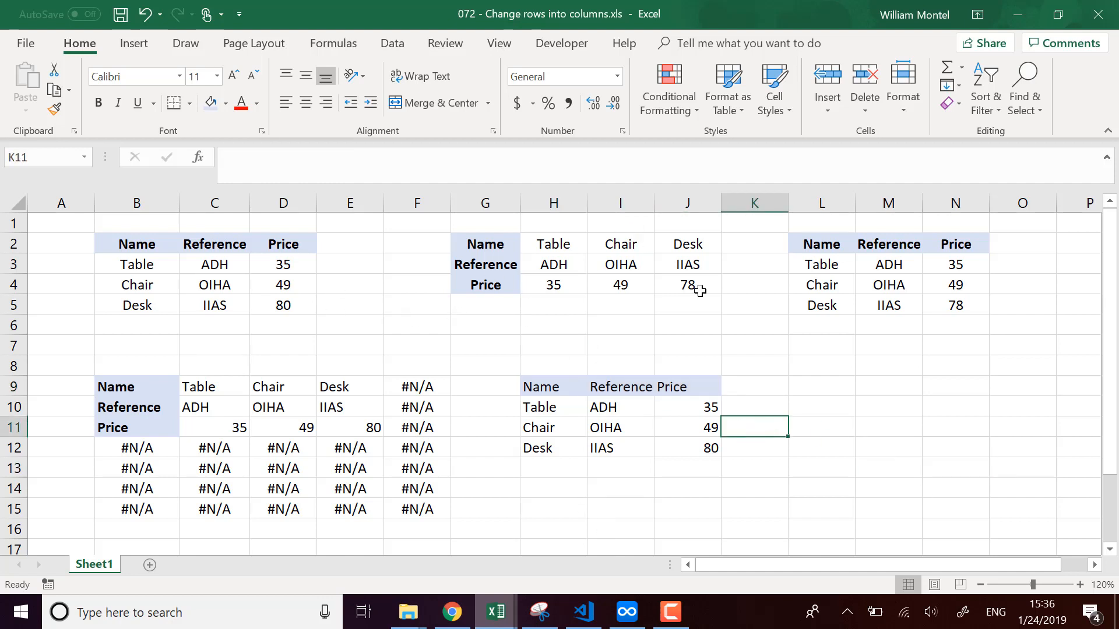
click(886, 471)
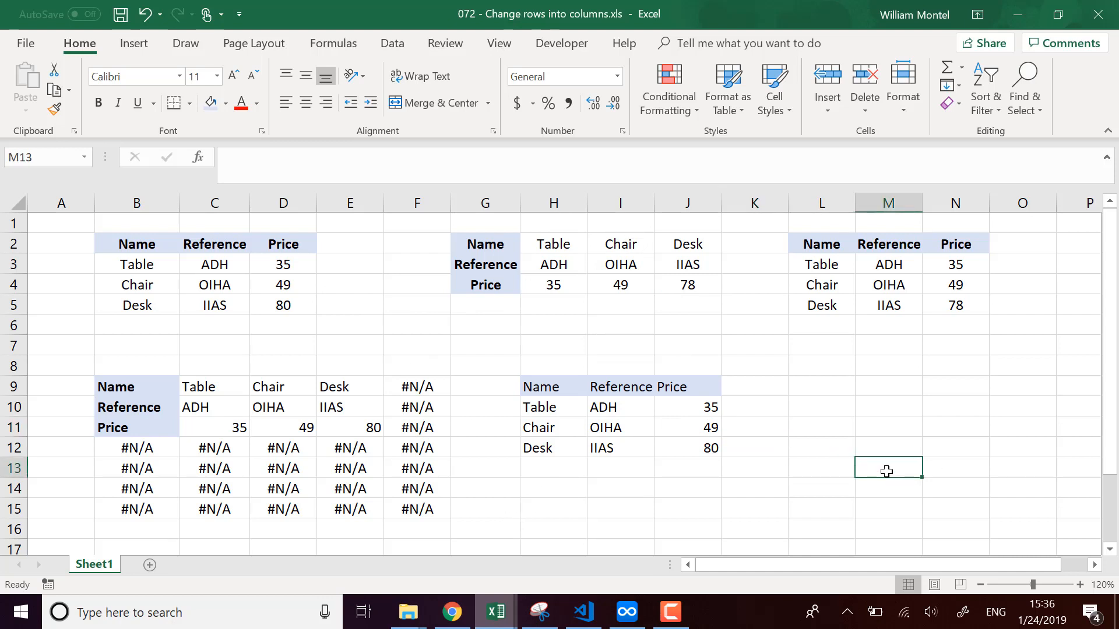